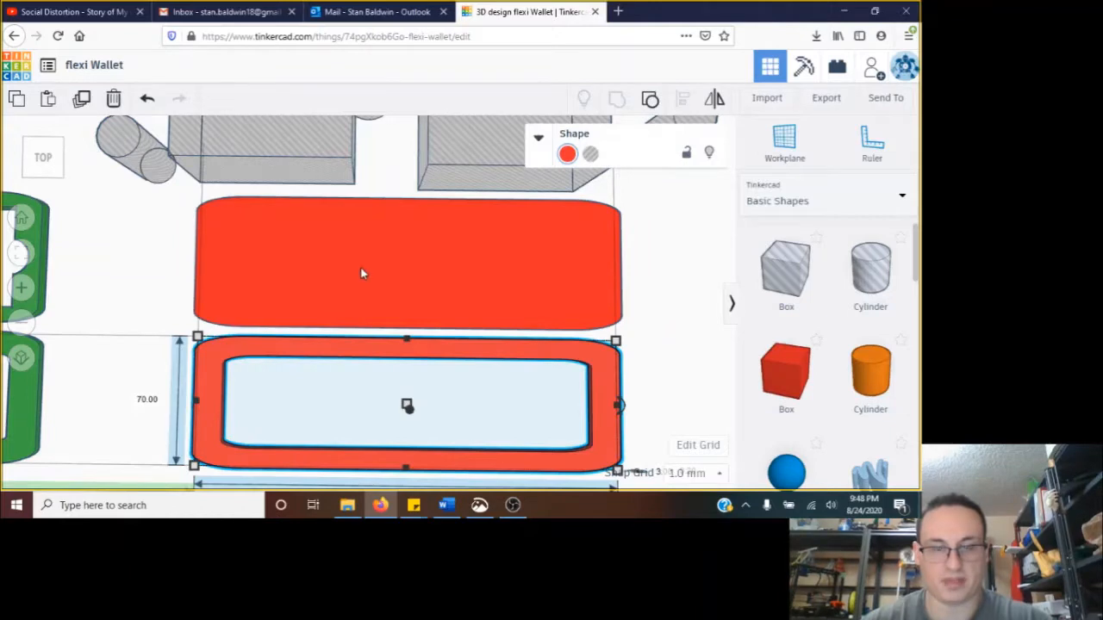
- Select the solid red rounded plate above the open frame and examine its dimensions
{"action": "left_click", "coordinate": [361, 270]}
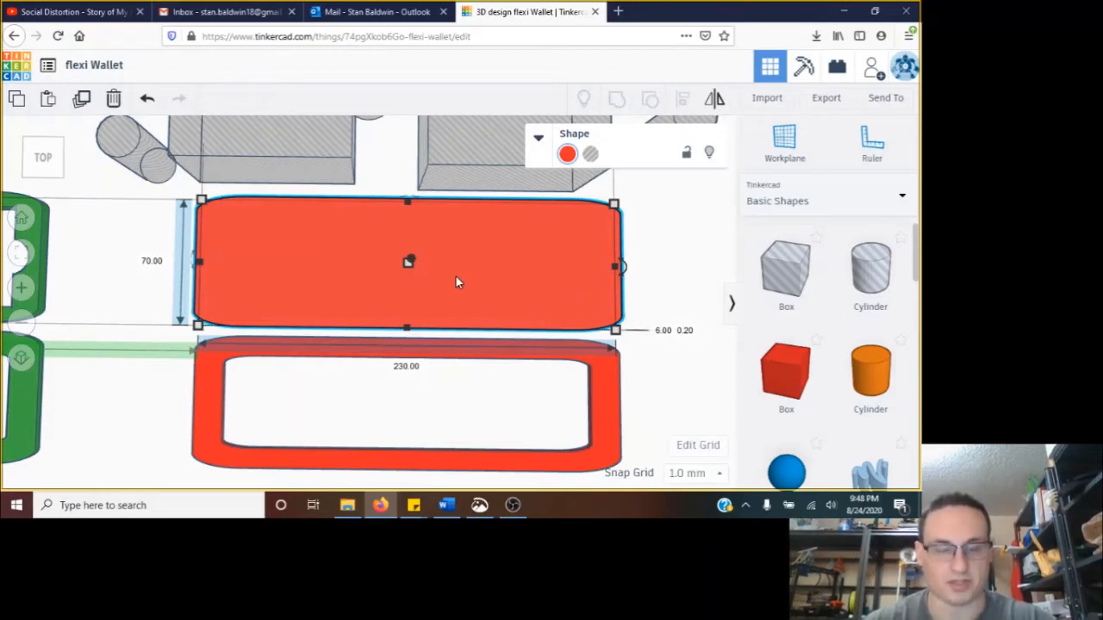
{"action": "mouse_move", "coordinate": [483, 293]}
{"action": "right_mouse_down"}
{"action": "mouse_move", "coordinate": [488, 225]}
{"action": "mouse_move", "coordinate": [485, 310]}
{"action": "right_mouse_up"}
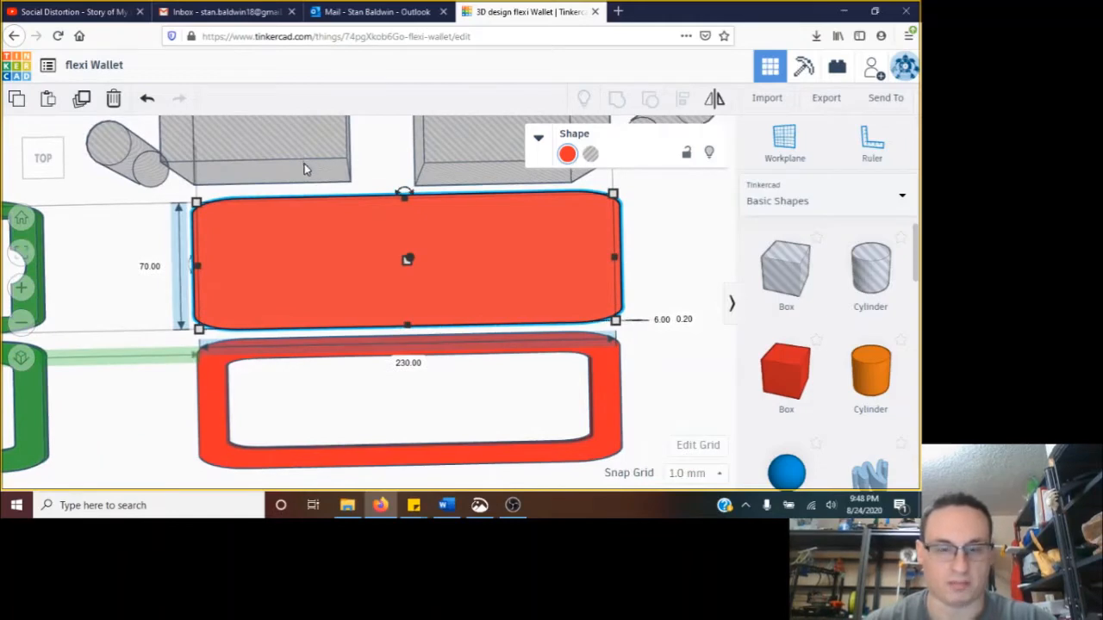
{"action": "left_click", "coordinate": [513, 507]}
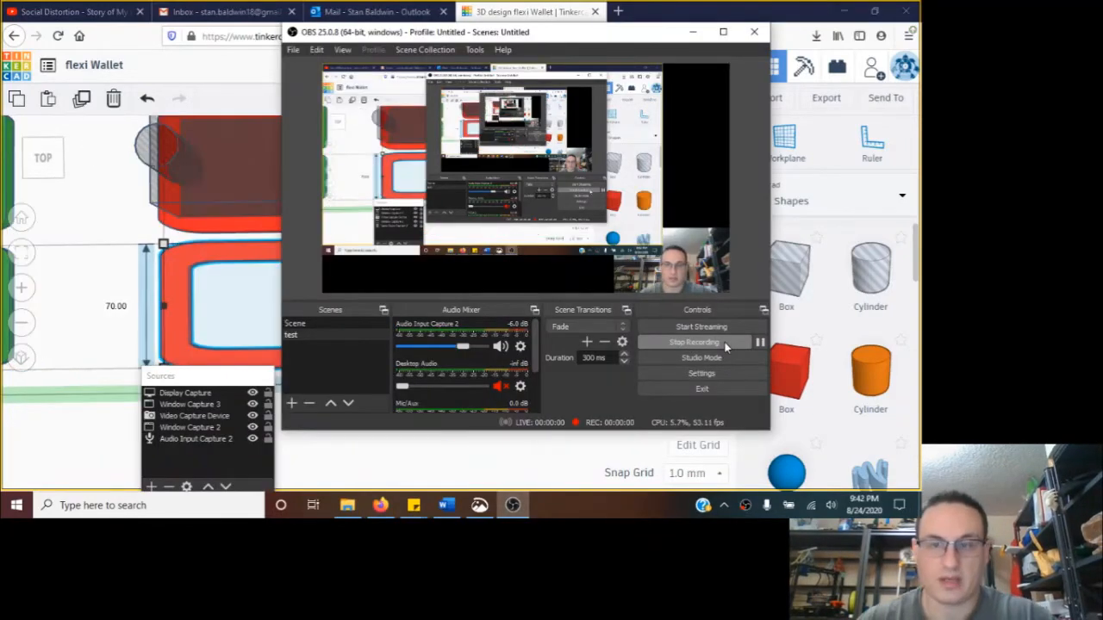
{"action": "left_click", "coordinate": [122, 294]}
{"action": "left_click", "coordinate": [137, 289]}
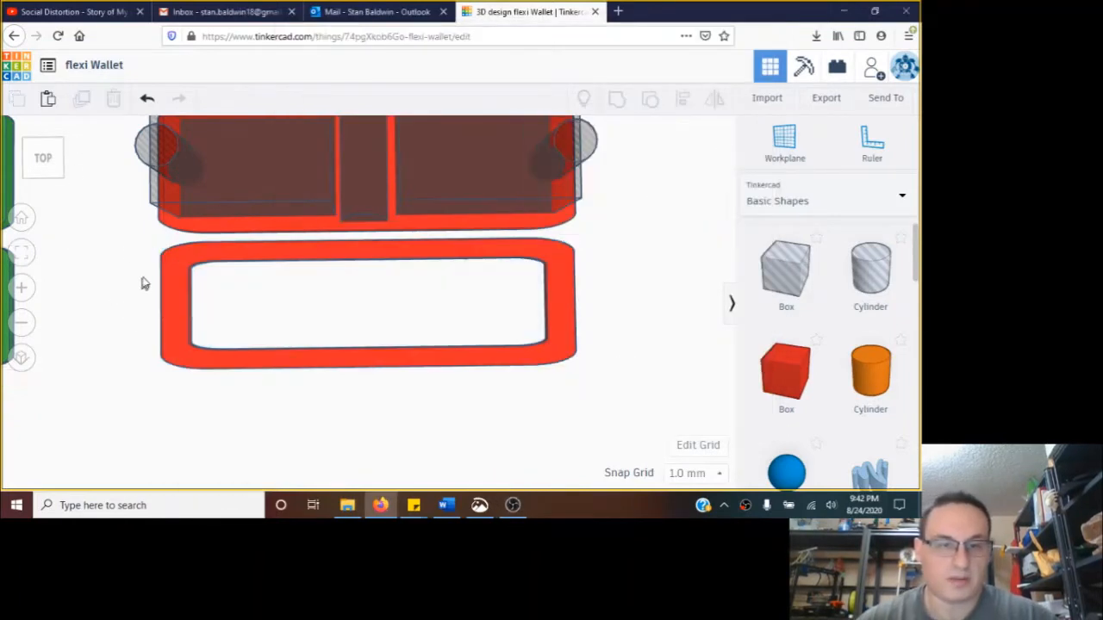
- Ungroup the open red frame into its component shapes and inspect the hole that forms its centre
{"action": "left_click", "coordinate": [315, 265]}
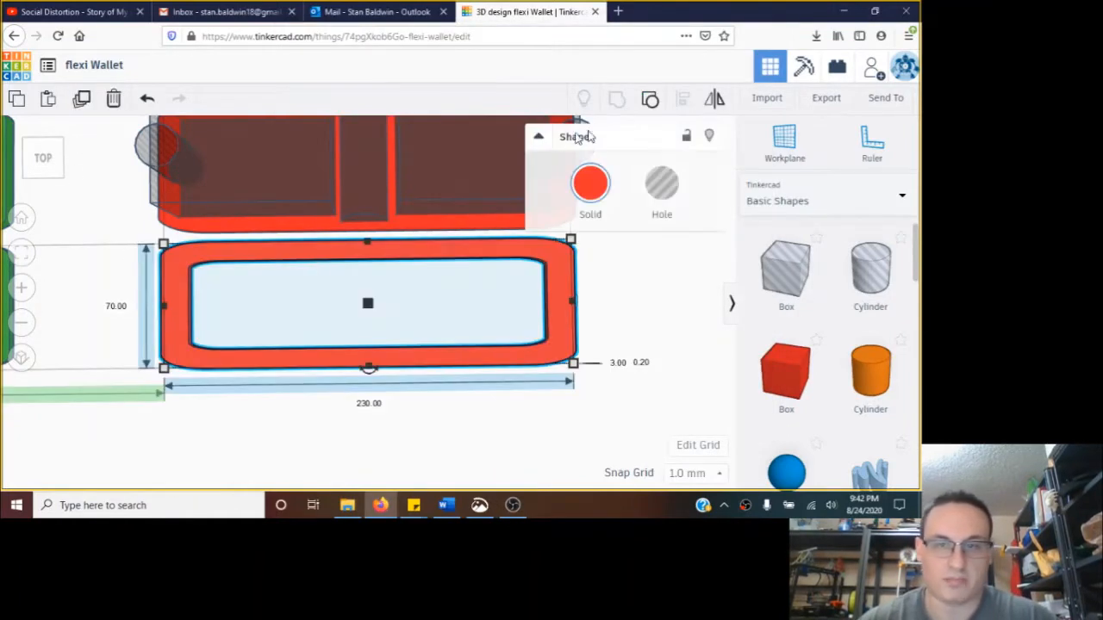
{"action": "left_click", "coordinate": [649, 100]}
{"action": "right_click_drag", "start_coordinate": [615, 335], "coordinate": [606, 302]}
{"action": "scroll", "coordinate": [373, 295], "scroll_direction": "up", "scroll_amount": 4}
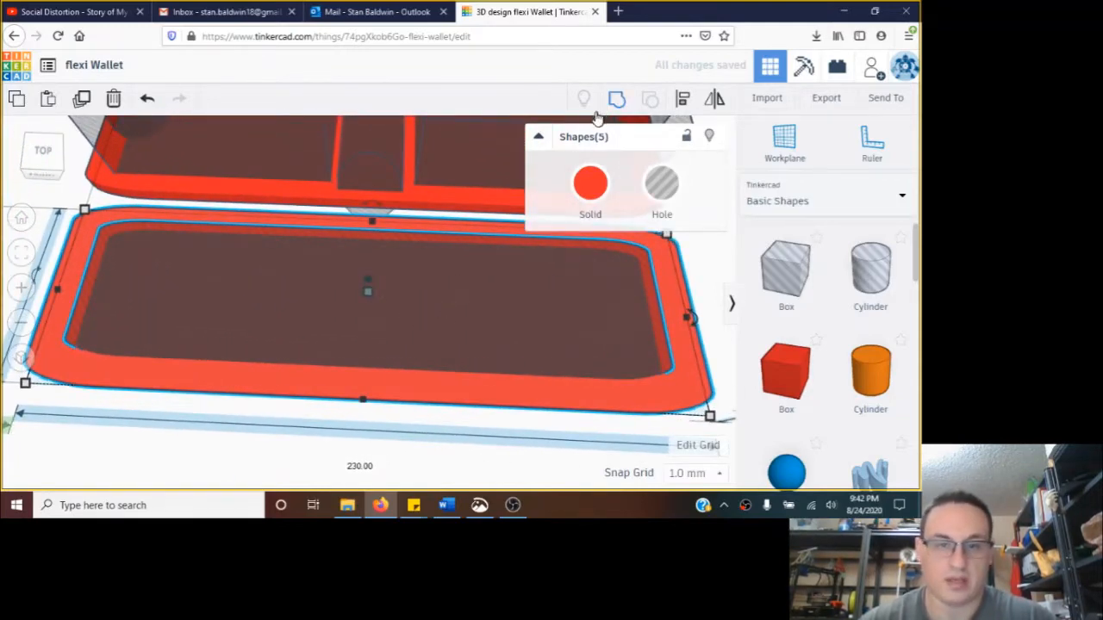
- Group the open red frame's component shapes back into one object with the centre cut out
{"action": "left_click", "coordinate": [615, 99]}
{"action": "right_click_drag", "start_coordinate": [480, 317], "coordinate": [477, 312]}
{"action": "scroll", "coordinate": [465, 302], "scroll_direction": "down", "scroll_amount": 1}
{"action": "scroll", "coordinate": [453, 293], "scroll_direction": "up", "scroll_amount": 1}
{"action": "scroll", "coordinate": [424, 264], "scroll_direction": "down", "scroll_amount": 2}
{"action": "scroll", "coordinate": [423, 269], "scroll_direction": "down", "scroll_amount": 3}
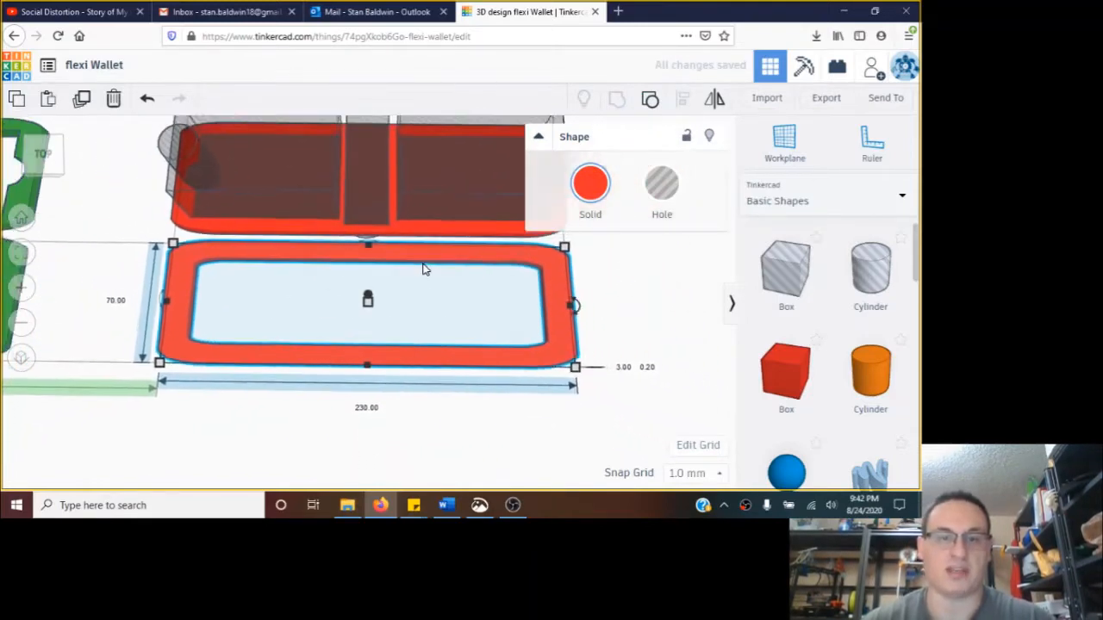
{"action": "scroll", "coordinate": [512, 255], "scroll_direction": "up", "scroll_amount": 2}
{"action": "scroll", "coordinate": [512, 255], "scroll_direction": "down", "scroll_amount": 2}
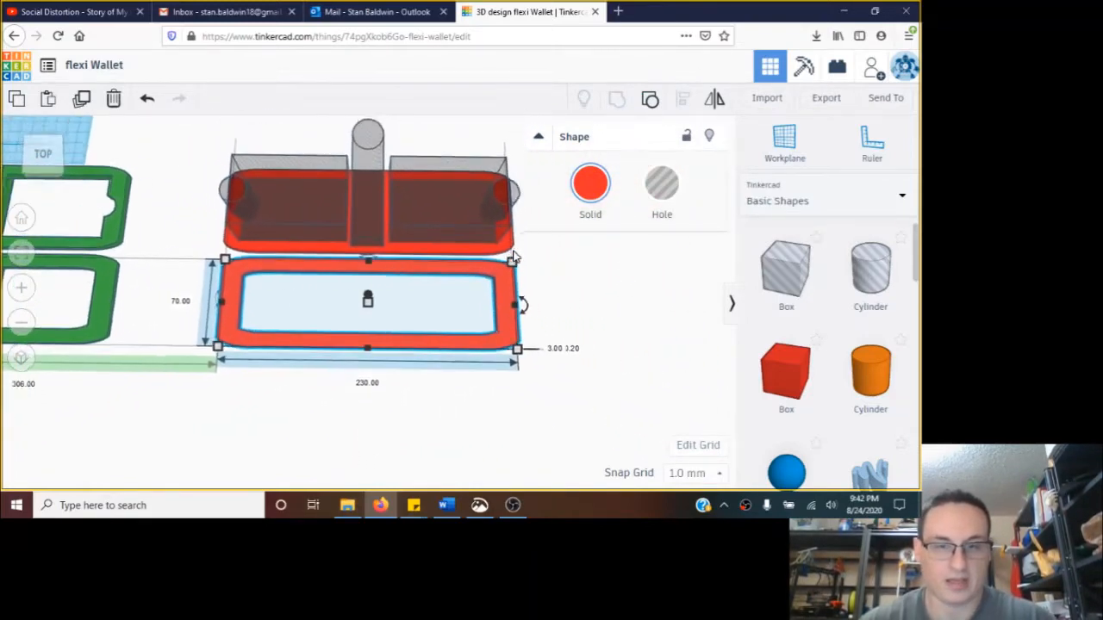
{"action": "left_click", "coordinate": [513, 505]}
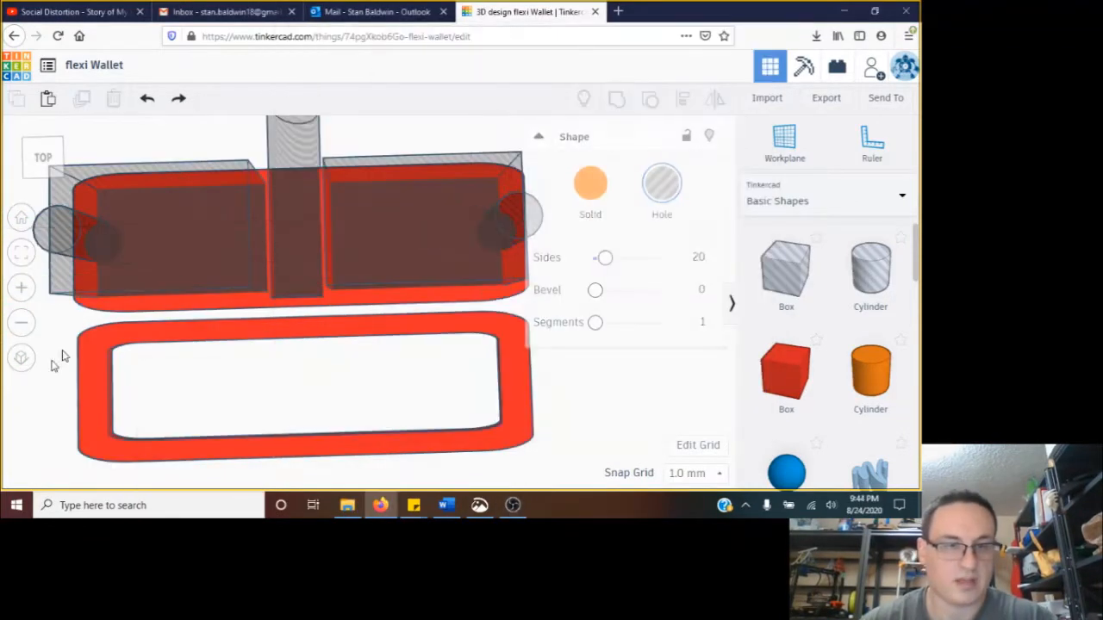
- Select the upper red plate and examine how the middle cylinder hole and the box holes sit along its lower edge
{"action": "left_click", "coordinate": [62, 356]}
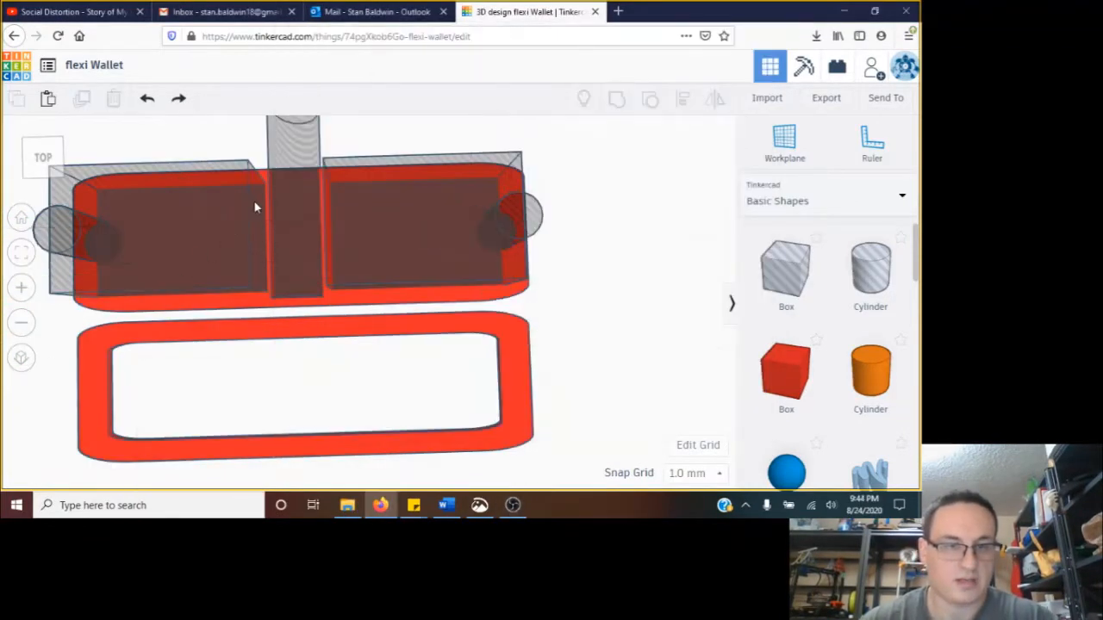
{"action": "left_click", "coordinate": [155, 304]}
{"action": "left_click", "coordinate": [22, 261]}
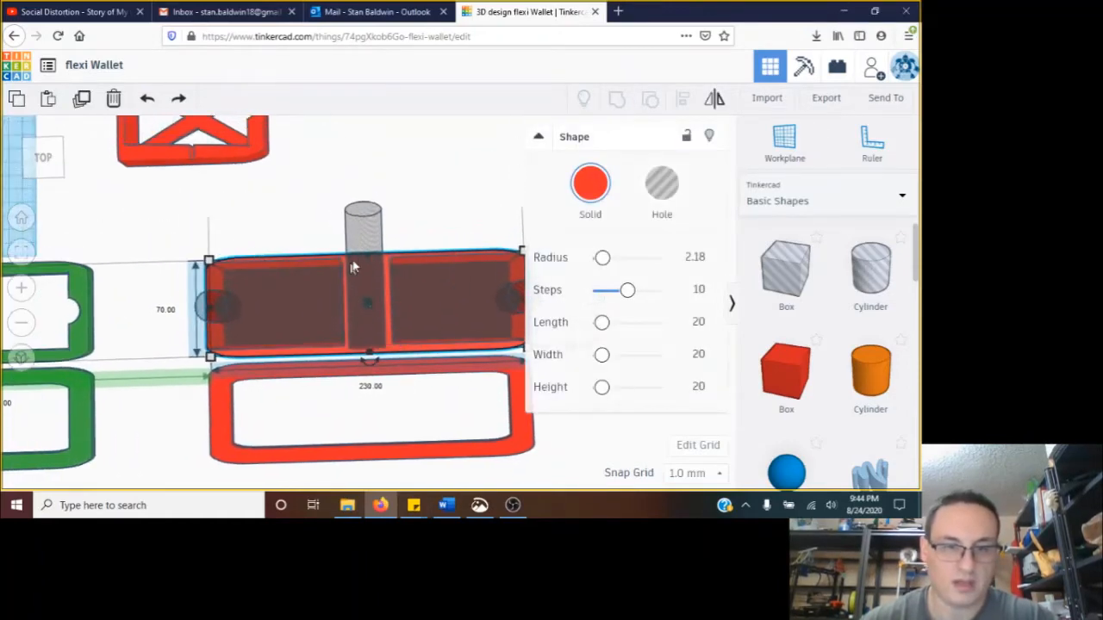
{"action": "scroll", "coordinate": [380, 276], "scroll_direction": "up", "scroll_amount": 4}
{"action": "scroll", "coordinate": [370, 362], "scroll_direction": "down", "scroll_amount": 2}
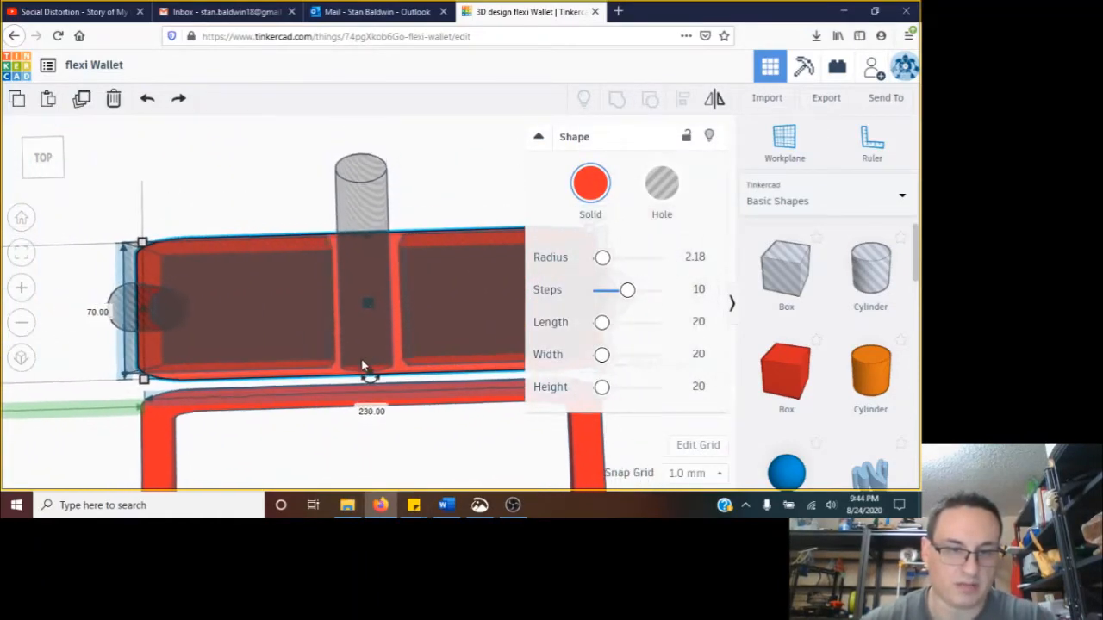
{"action": "right_click_drag", "start_coordinate": [323, 370], "coordinate": [303, 337]}
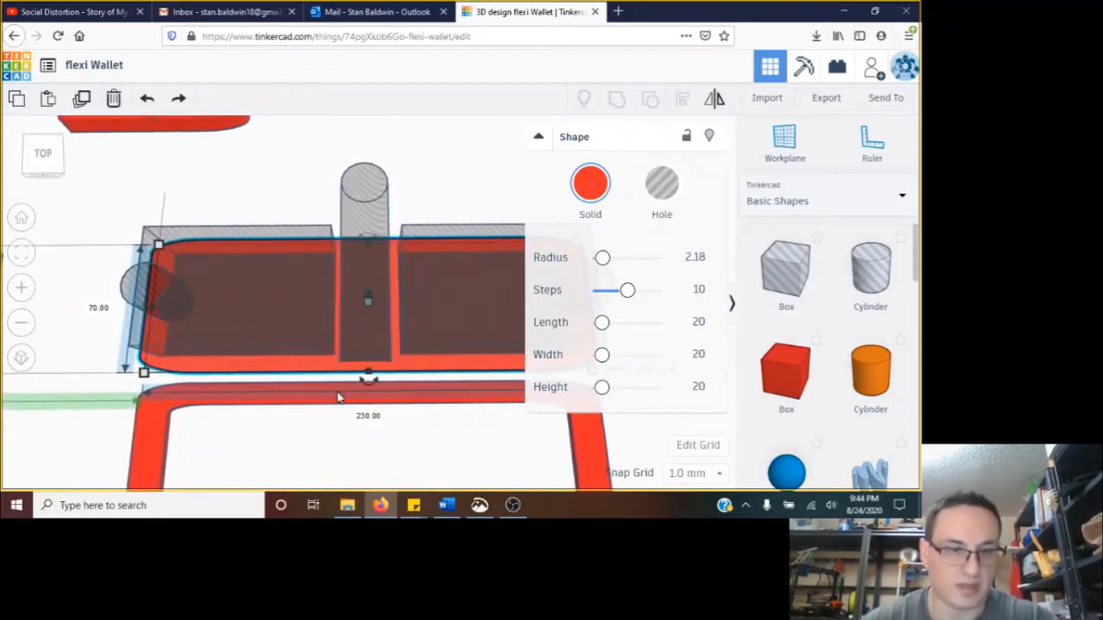
{"action": "scroll", "coordinate": [337, 397], "scroll_direction": "up", "scroll_amount": 5}
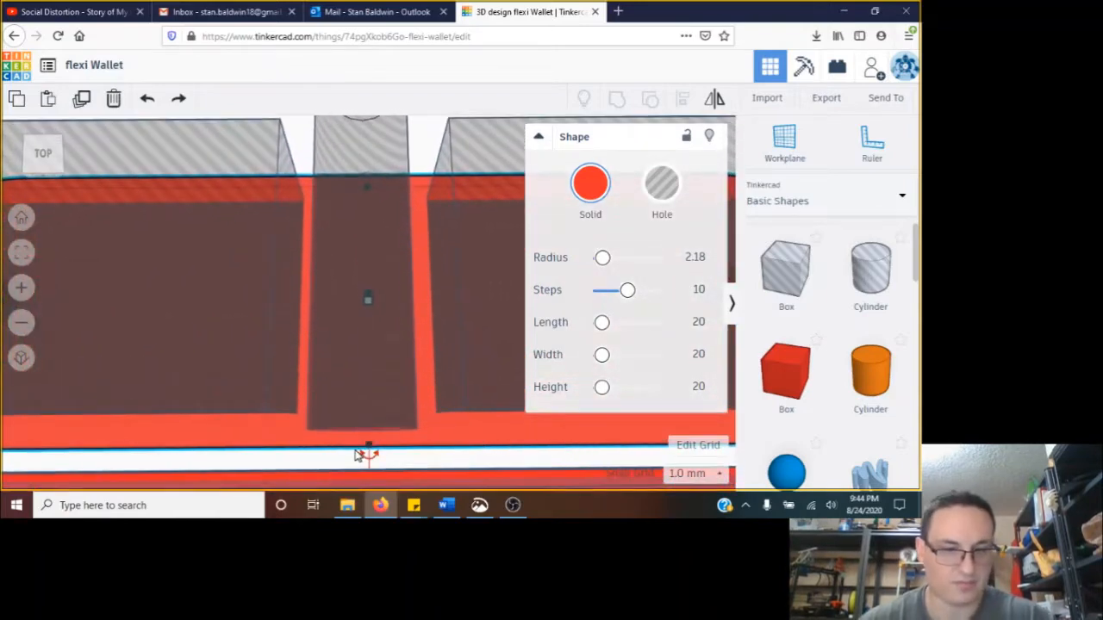
{"action": "right_click_drag", "start_coordinate": [352, 440], "coordinate": [333, 336]}
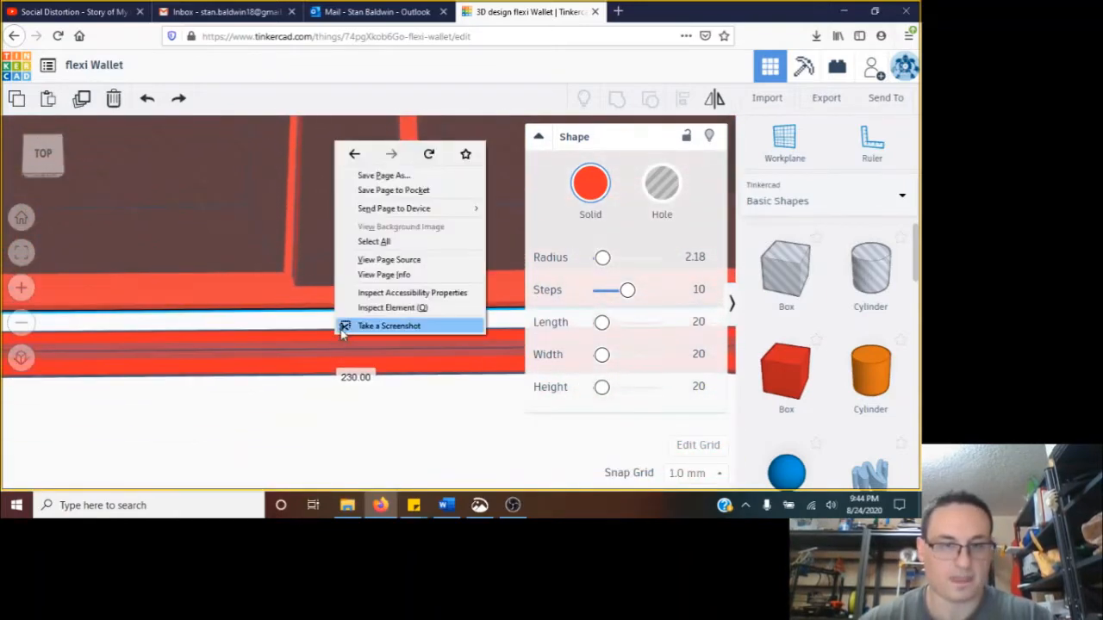
{"action": "left_click", "coordinate": [306, 335]}
{"action": "scroll", "coordinate": [314, 327], "scroll_direction": "down", "scroll_amount": 3}
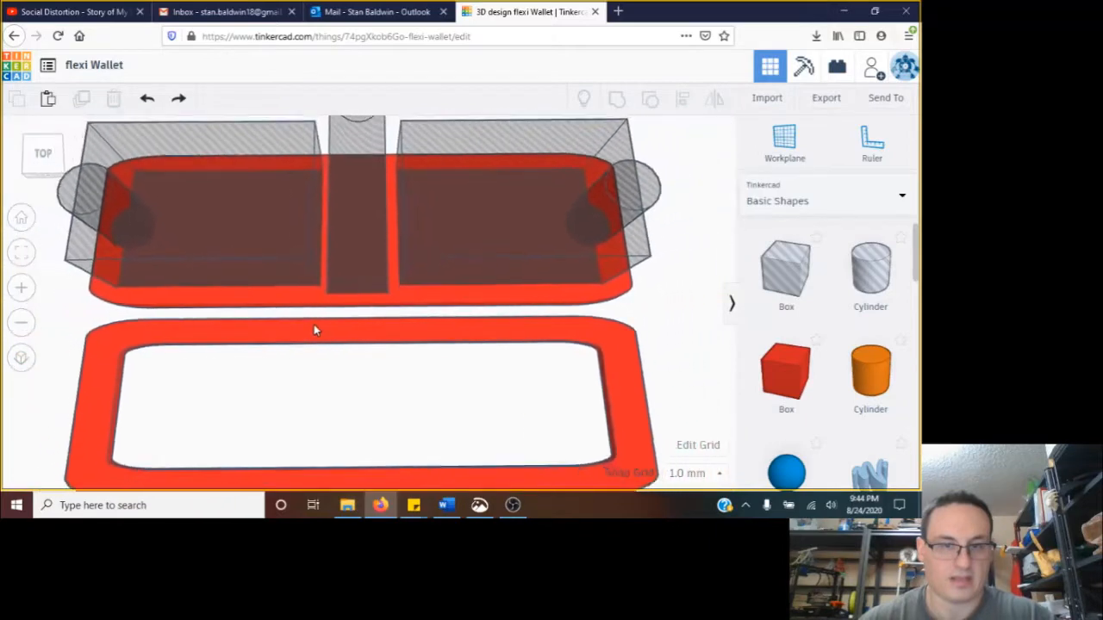
{"action": "scroll", "coordinate": [313, 329], "scroll_direction": "down", "scroll_amount": 5}
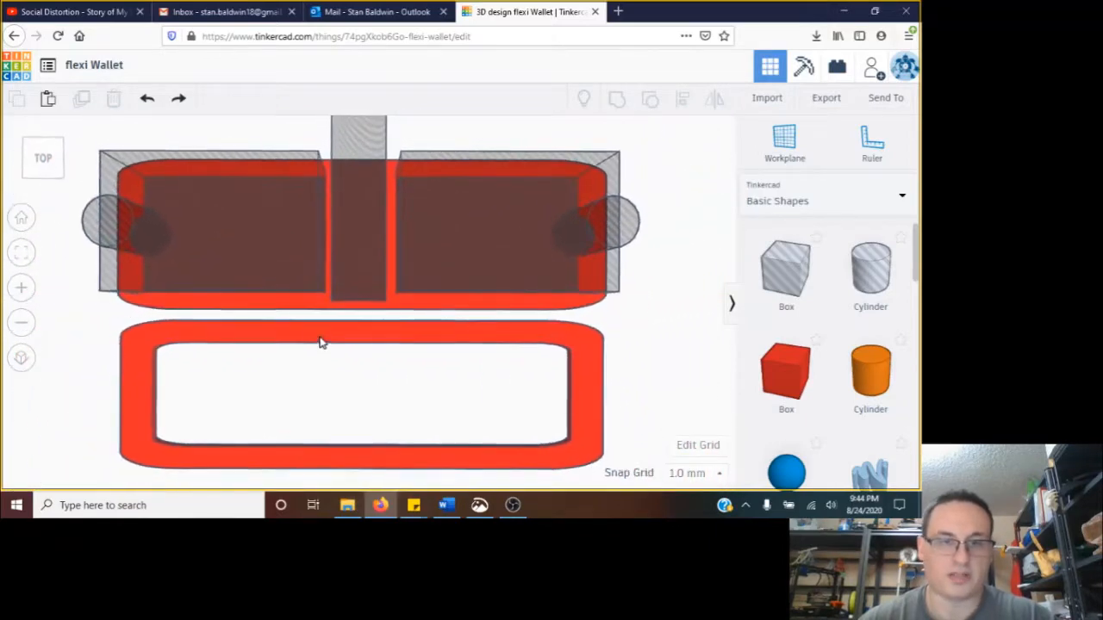
- Select the left box hole on the red plate and examine its dimensions
{"action": "left_click", "coordinate": [271, 252]}
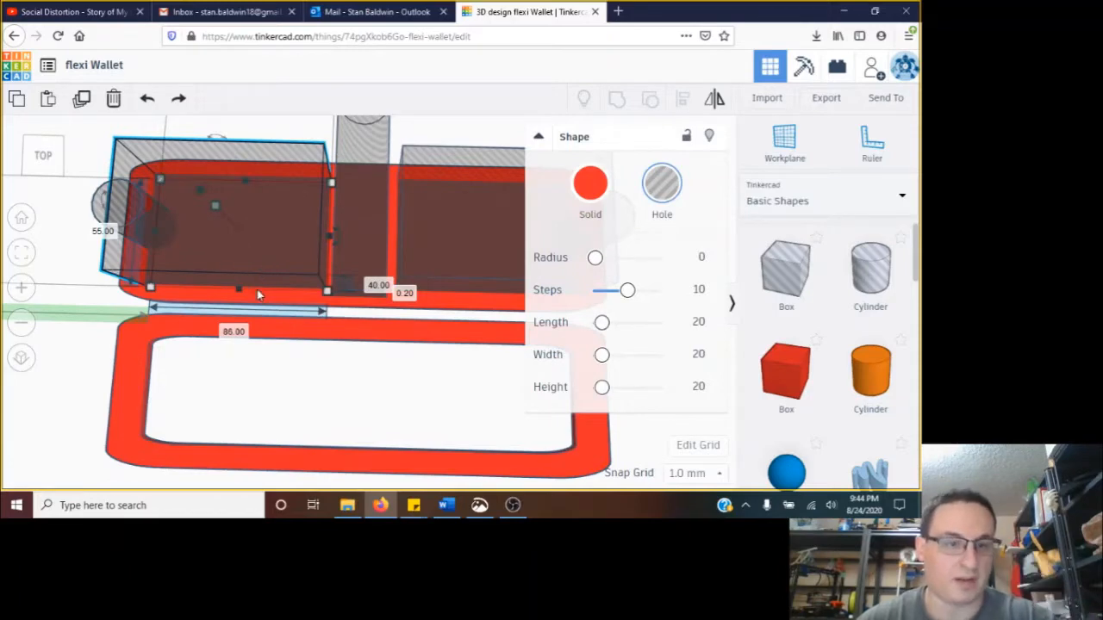
{"action": "mouse_move", "coordinate": [297, 379]}
{"action": "right_mouse_down"}
{"action": "mouse_move", "coordinate": [308, 359]}
{"action": "mouse_move", "coordinate": [295, 360]}
{"action": "mouse_move", "coordinate": [276, 247]}
{"action": "mouse_move", "coordinate": [337, 388]}
{"action": "mouse_move", "coordinate": [306, 386]}
{"action": "right_mouse_up"}
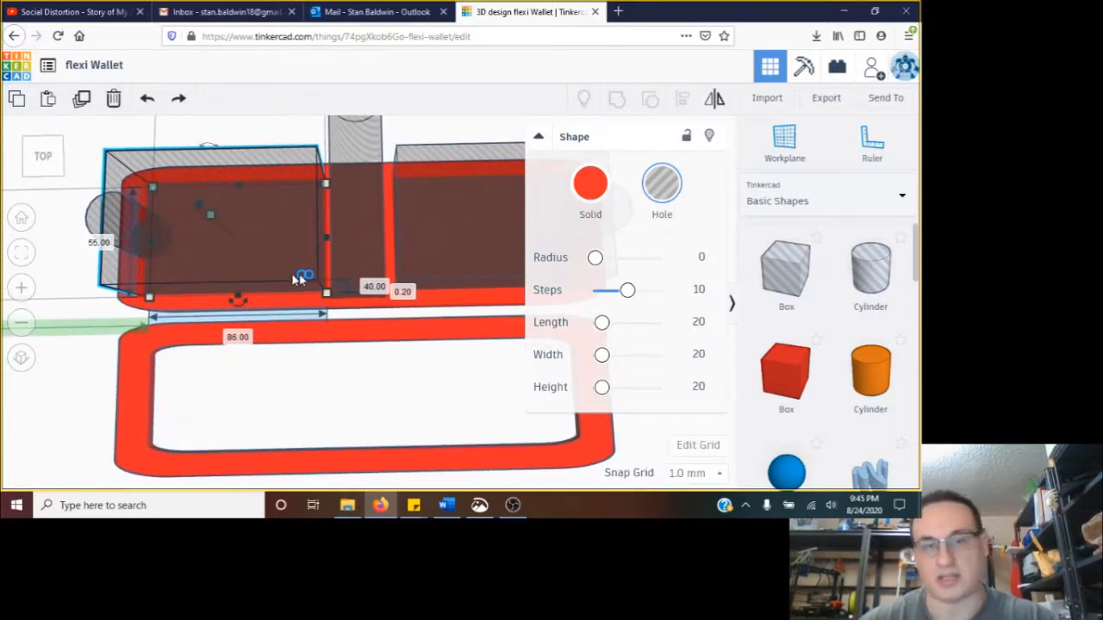
{"action": "left_click", "coordinate": [513, 505]}
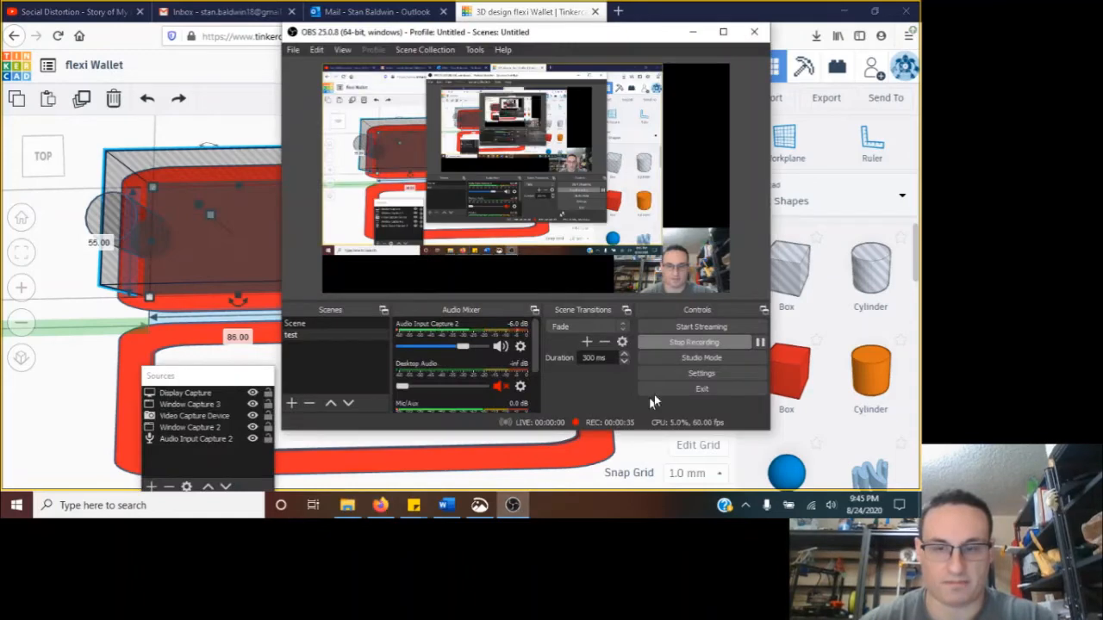
{"action": "left_click", "coordinate": [694, 342]}
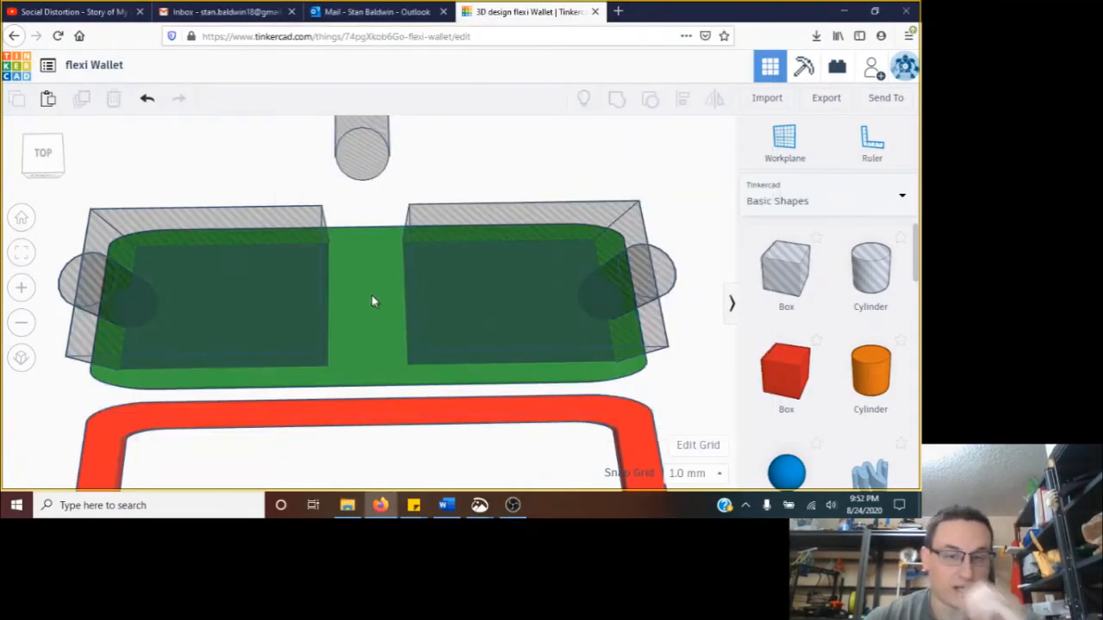
- Examine the green plate's hole shapes, selecting the right box hole and checking it from above and from underneath
{"action": "scroll", "coordinate": [377, 298], "scroll_direction": "up", "scroll_amount": 3}
{"action": "scroll", "coordinate": [370, 299], "scroll_direction": "down", "scroll_amount": 3}
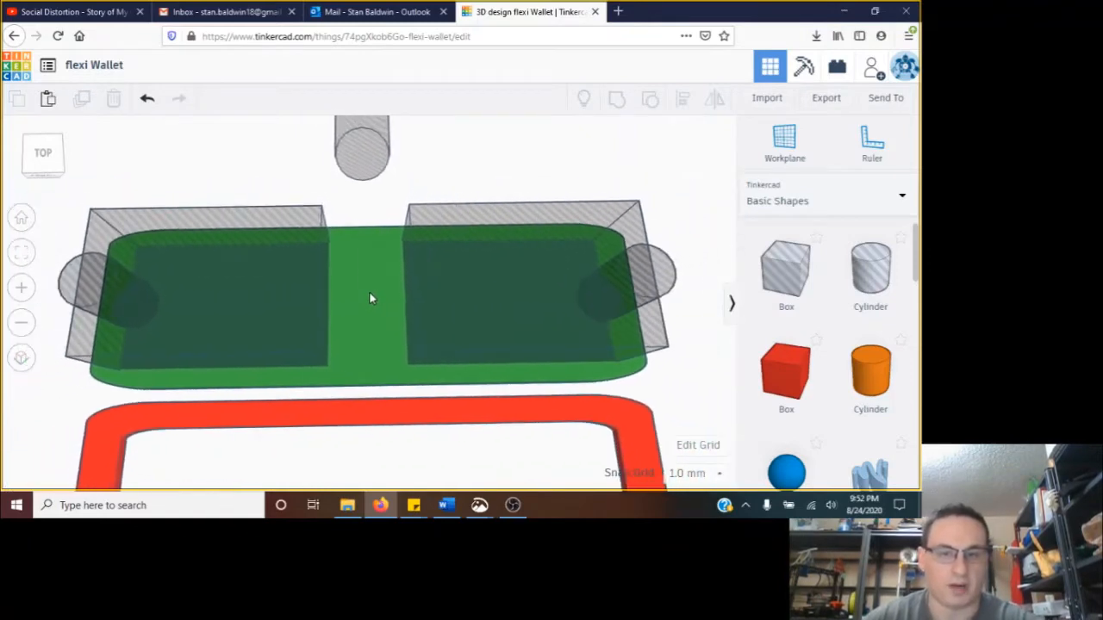
{"action": "right_click_drag", "start_coordinate": [367, 276], "coordinate": [357, 296]}
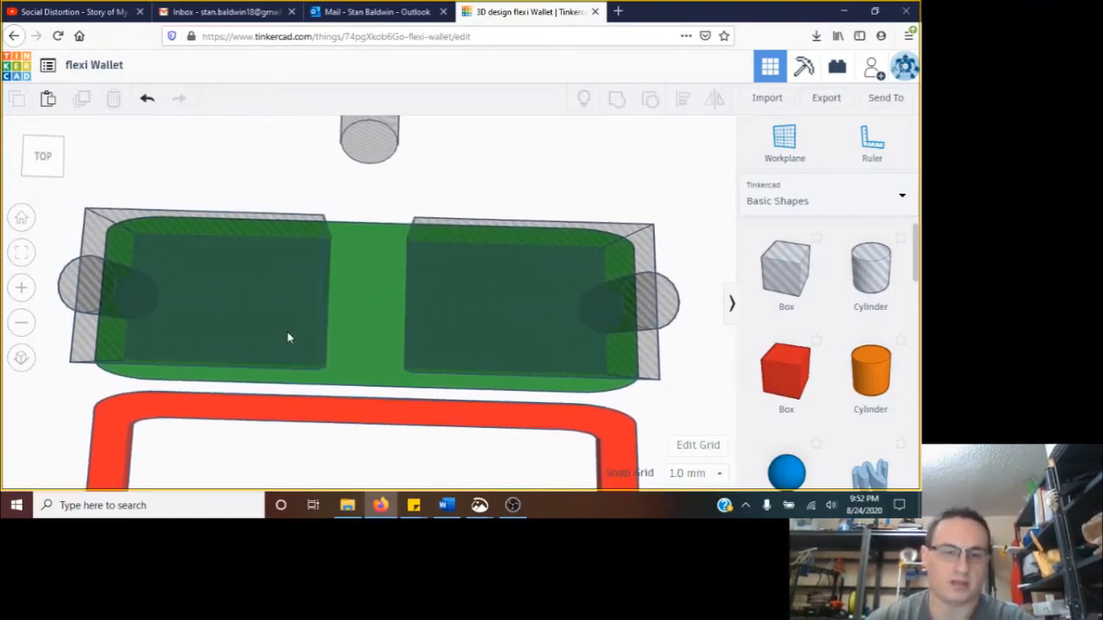
{"action": "mouse_move", "coordinate": [81, 285]}
{"action": "right_mouse_down"}
{"action": "mouse_move", "coordinate": [102, 259]}
{"action": "mouse_move", "coordinate": [90, 278]}
{"action": "right_mouse_up"}
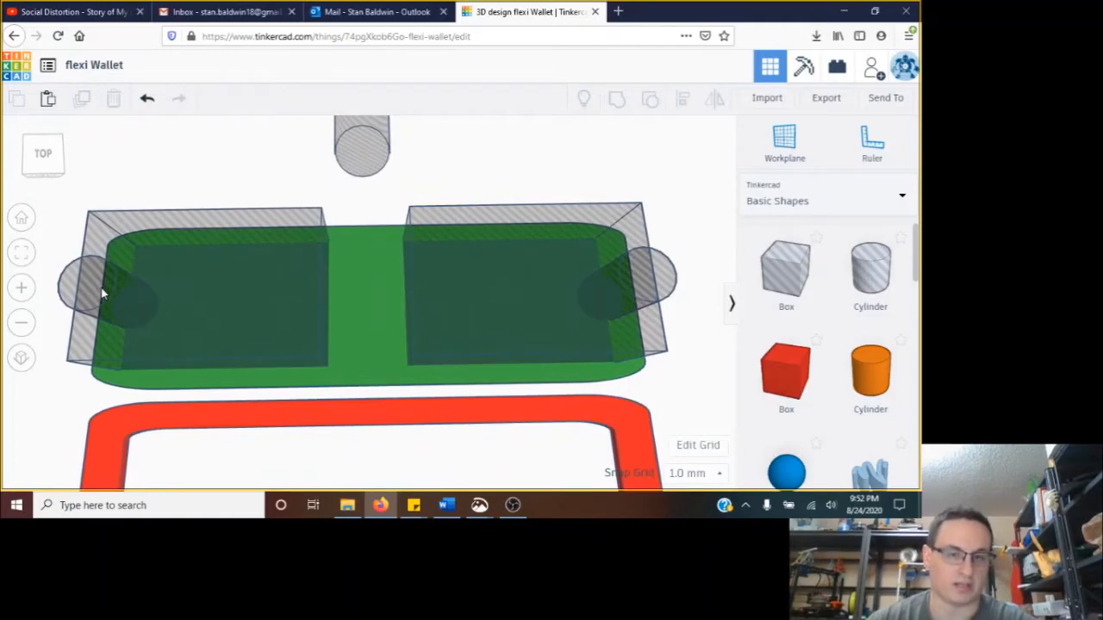
{"action": "left_click", "coordinate": [519, 313]}
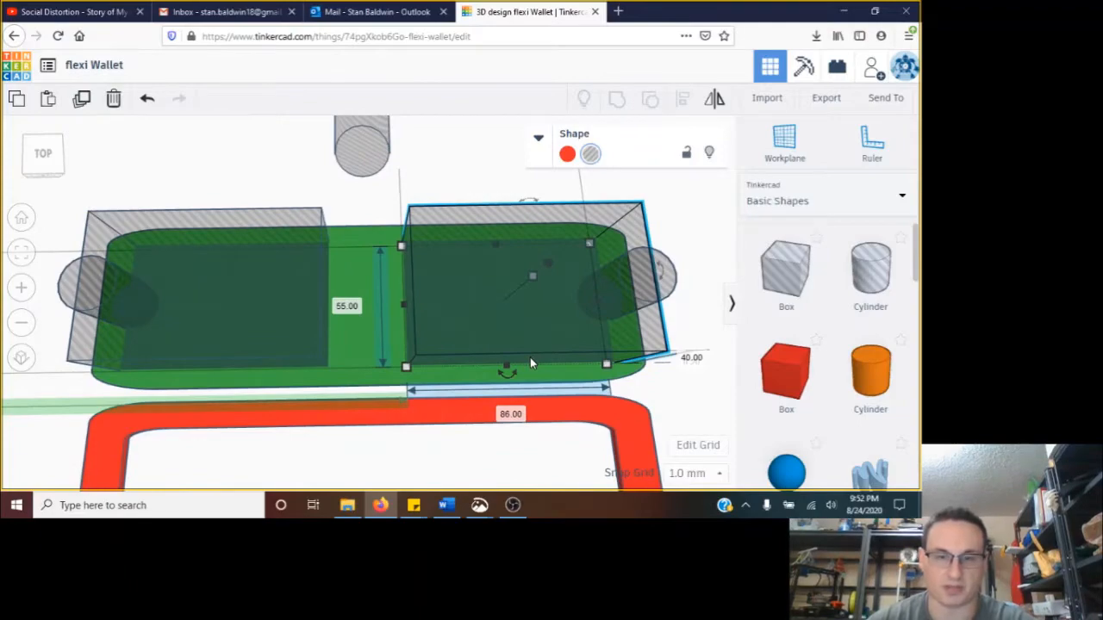
{"action": "right_click_drag", "start_coordinate": [530, 362], "coordinate": [529, 197]}
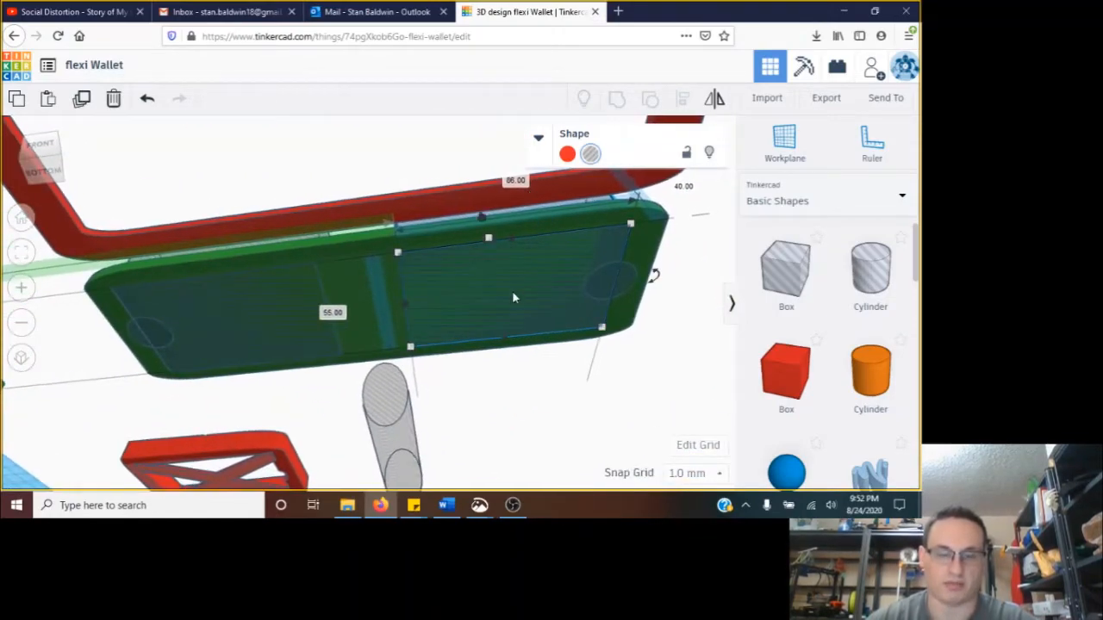
{"action": "mouse_move", "coordinate": [524, 288]}
{"action": "right_mouse_down"}
{"action": "mouse_move", "coordinate": [541, 304]}
{"action": "mouse_move", "coordinate": [532, 287]}
{"action": "right_mouse_up"}
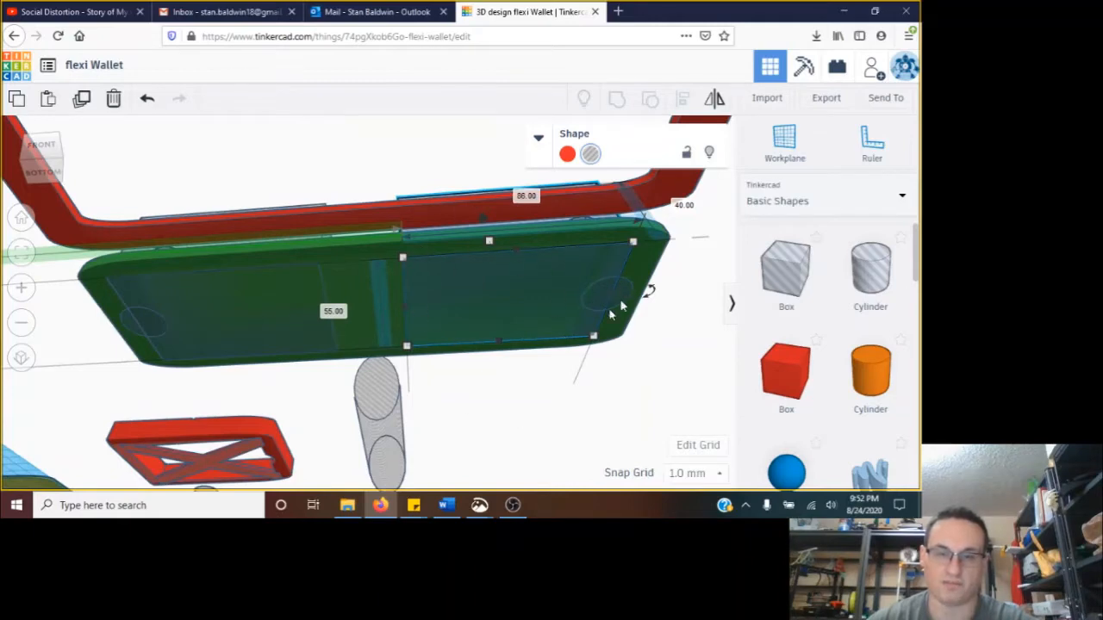
{"action": "right_click_drag", "start_coordinate": [530, 272], "coordinate": [546, 398]}
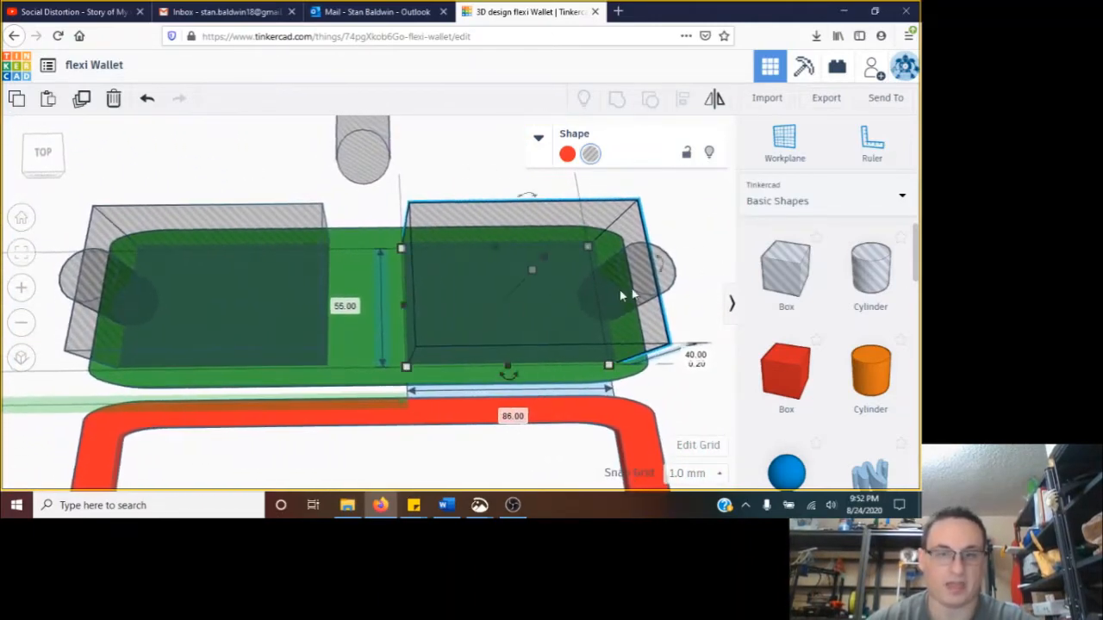
- Select the cylinder hole at the green plate's right end and examine its dimensions
{"action": "left_click", "coordinate": [666, 274]}
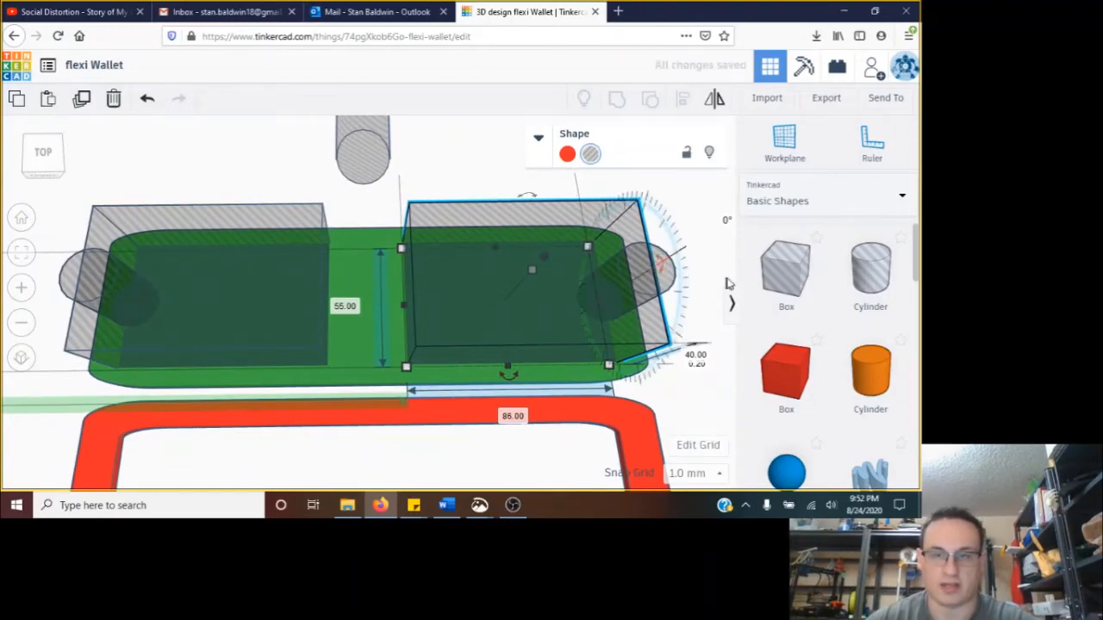
{"action": "left_click", "coordinate": [665, 275]}
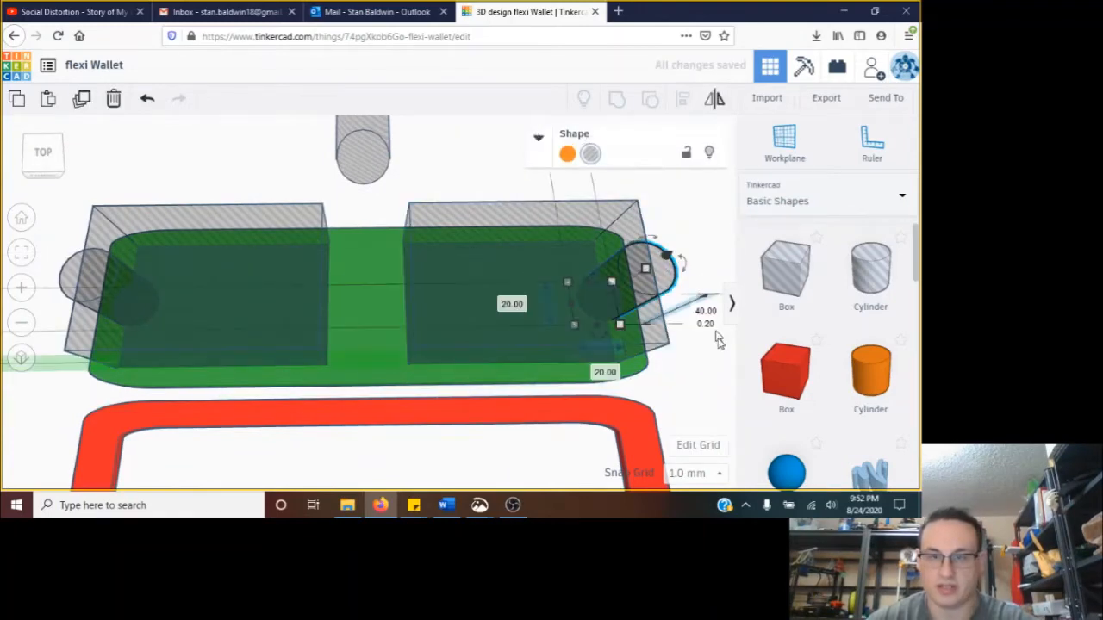
{"action": "mouse_move", "coordinate": [718, 366]}
{"action": "right_mouse_down"}
{"action": "mouse_move", "coordinate": [701, 344]}
{"action": "mouse_move", "coordinate": [714, 344]}
{"action": "mouse_move", "coordinate": [719, 386]}
{"action": "mouse_move", "coordinate": [704, 345]}
{"action": "mouse_move", "coordinate": [718, 226]}
{"action": "mouse_move", "coordinate": [703, 373]}
{"action": "right_mouse_up"}
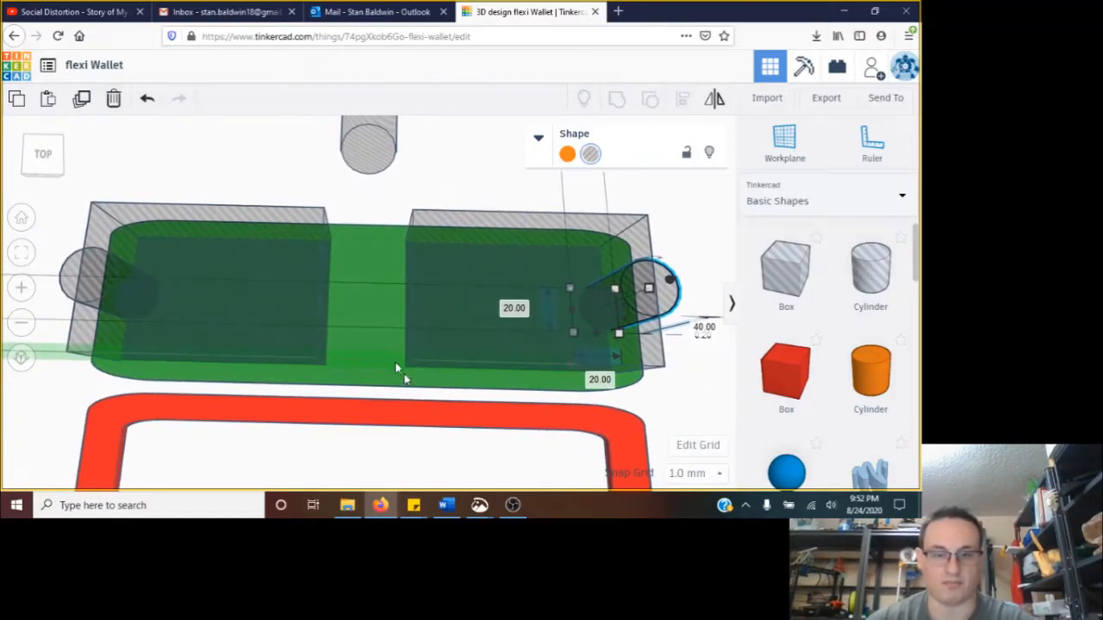
{"action": "left_click", "coordinate": [516, 506]}
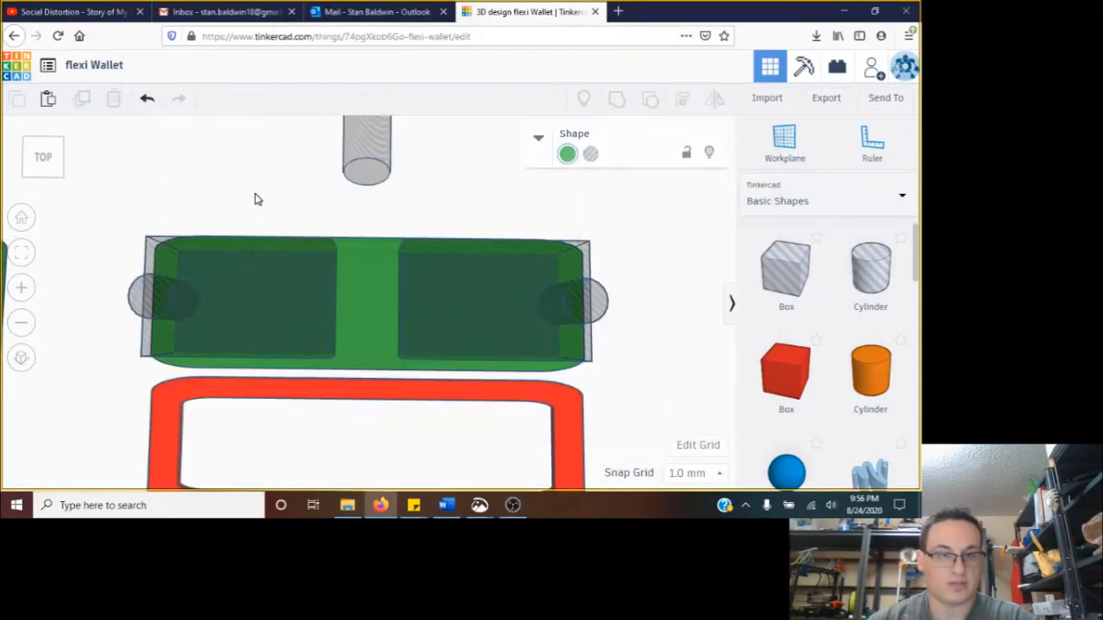
- Move the loose middle cylinder hole between the two box holes so it crosses the centre of the green plate
{"action": "left_click", "coordinate": [256, 198]}
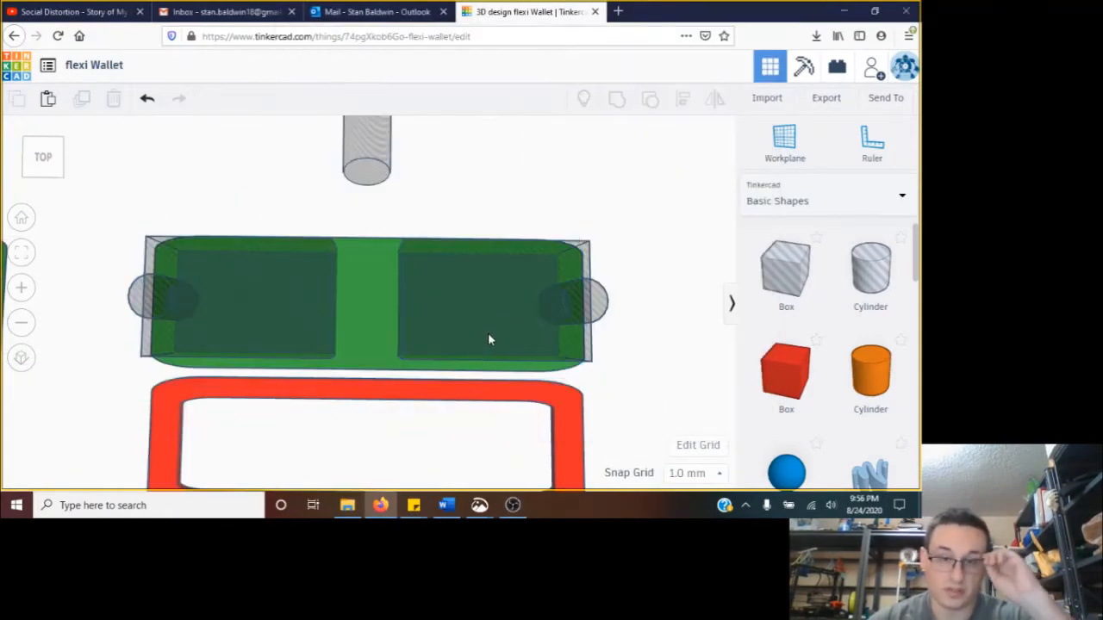
{"action": "right_click_drag", "start_coordinate": [612, 309], "coordinate": [583, 282]}
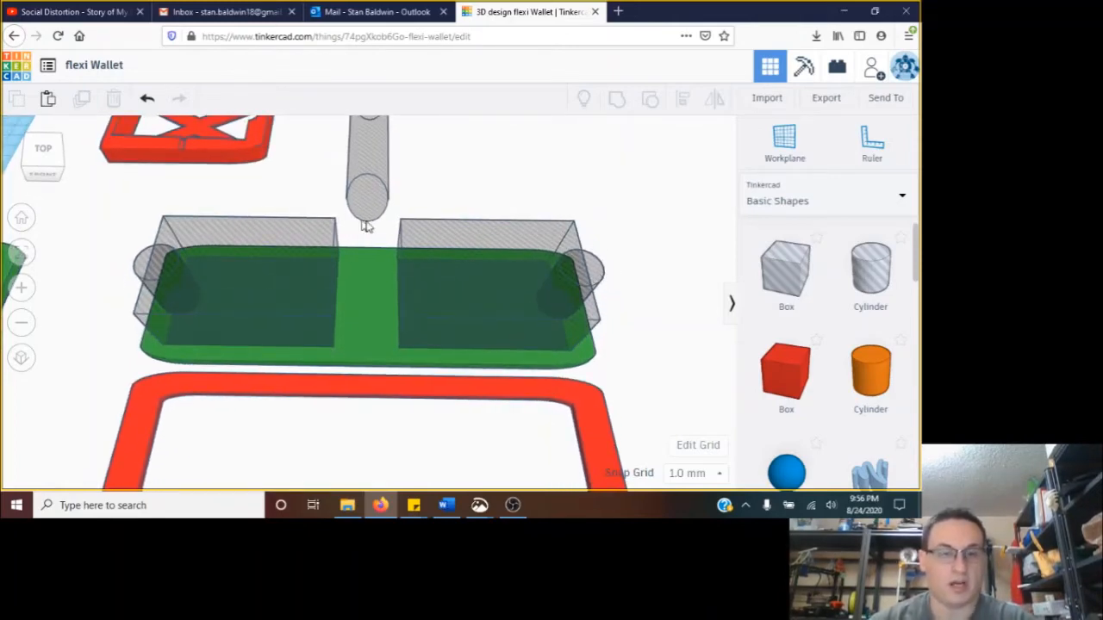
{"action": "left_click_drag", "start_coordinate": [369, 185], "coordinate": [366, 354]}
{"action": "right_click_drag", "start_coordinate": [370, 328], "coordinate": [375, 352]}
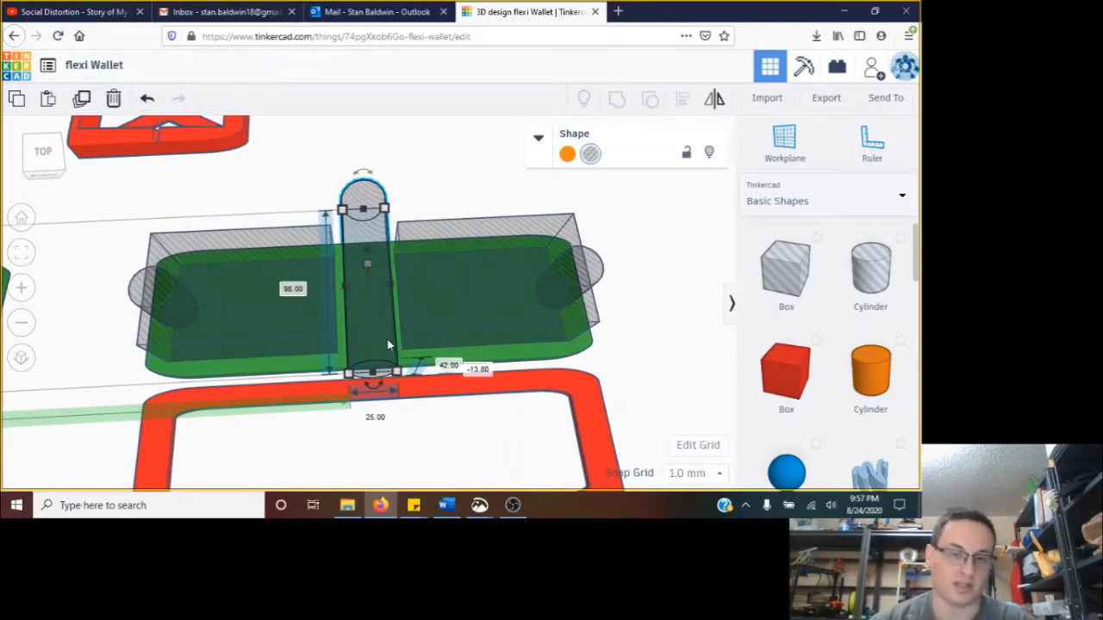
- Undo the cylinder moves, the upper plate's green recolouring and the lower red plate's grouping, and redo the last undone change
{"action": "left_click", "coordinate": [148, 101]}
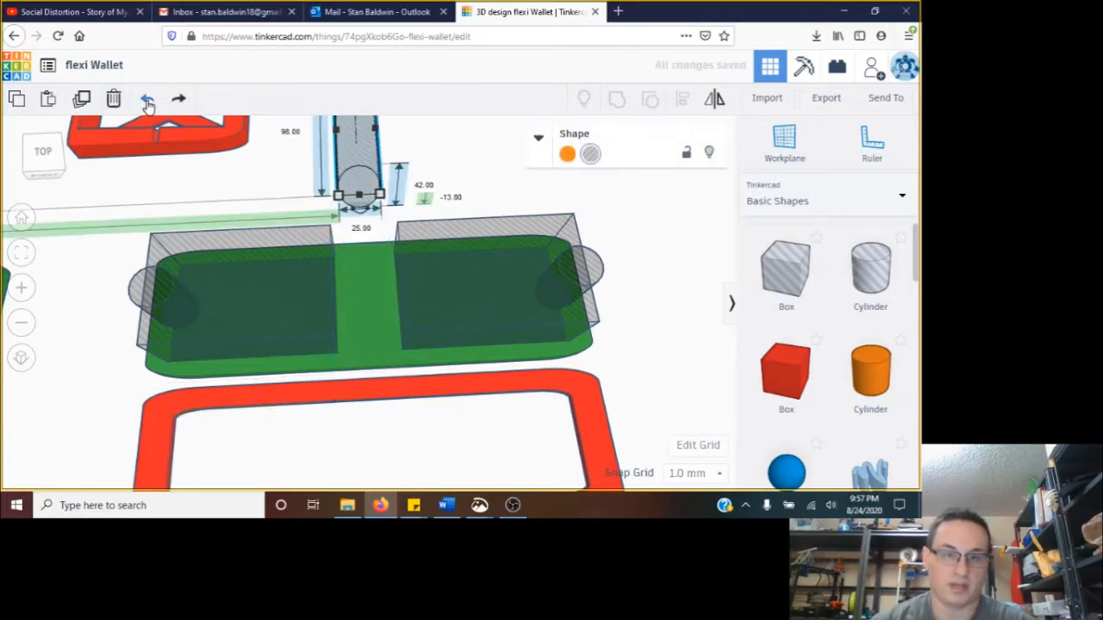
{"action": "left_click", "coordinate": [148, 101]}
{"action": "left_click", "coordinate": [148, 101]}
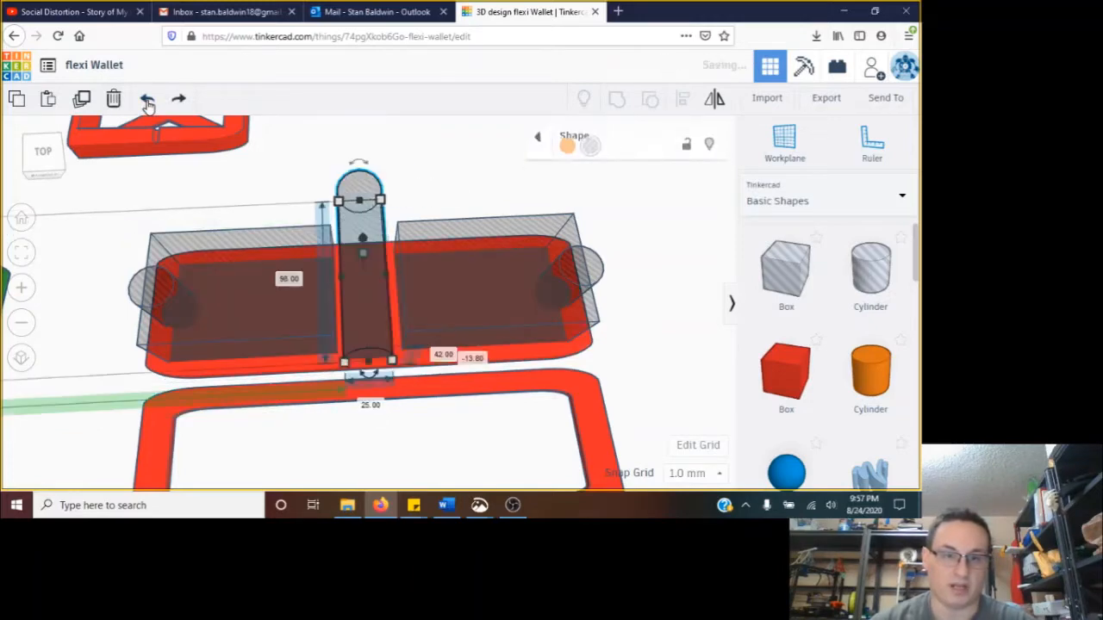
{"action": "left_click", "coordinate": [147, 101]}
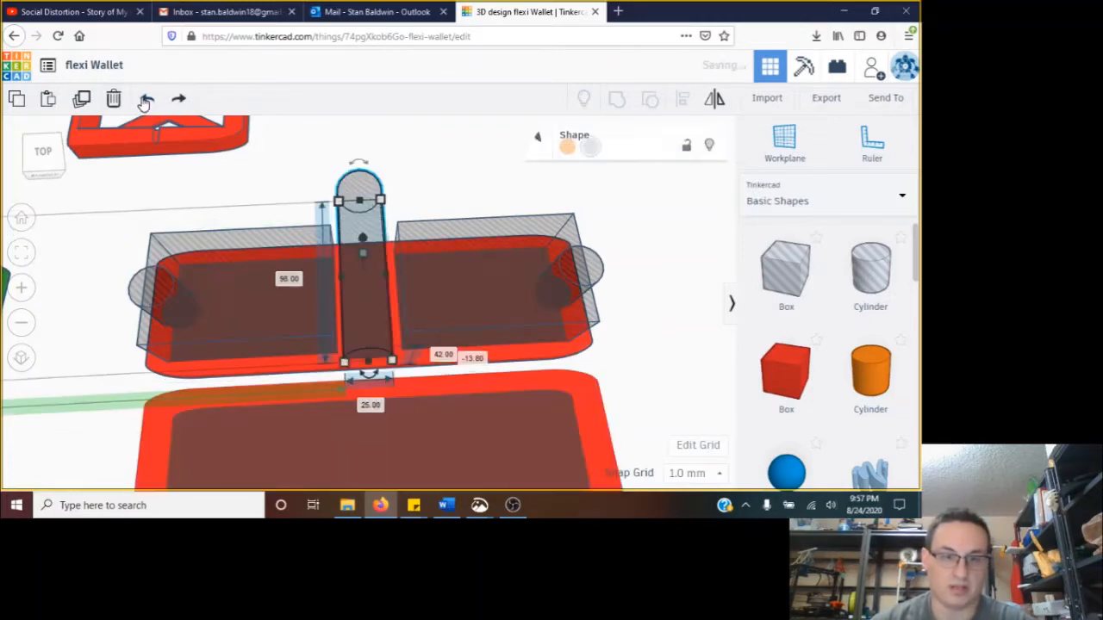
{"action": "left_click", "coordinate": [146, 100]}
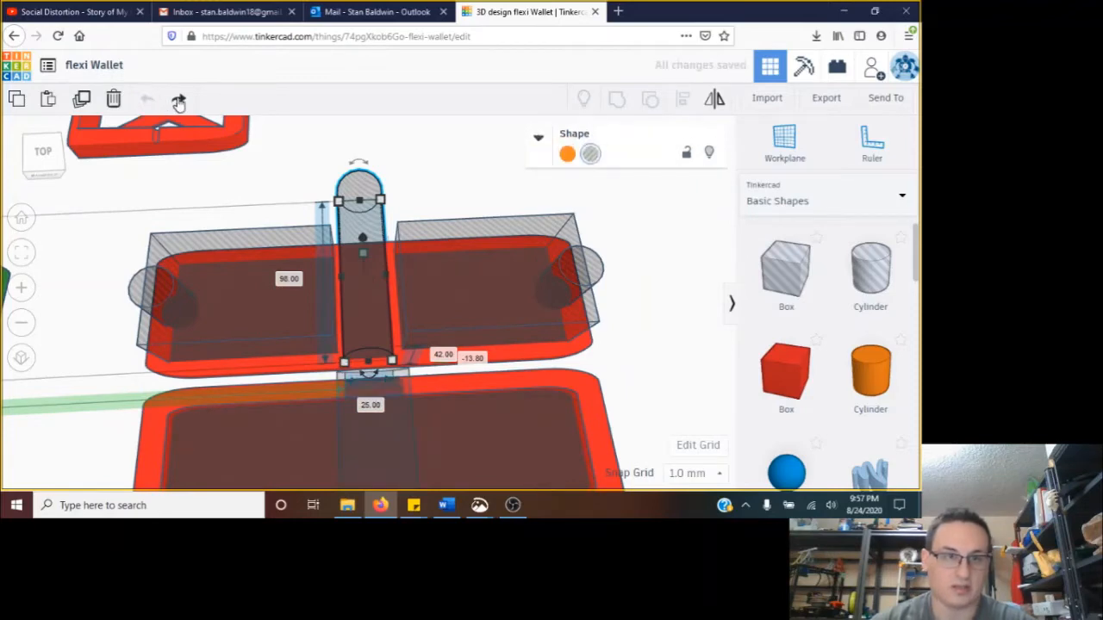
{"action": "left_click", "coordinate": [179, 101]}
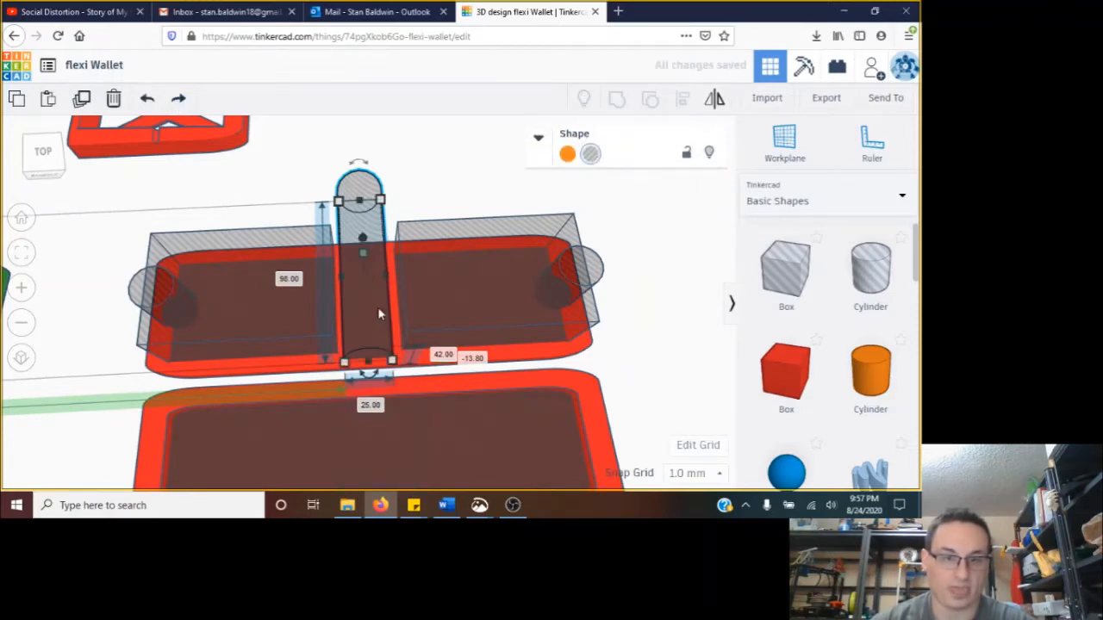
- Nudge the middle cylinder hole toward the front of the upper red plate, keeping it between the two box holes
{"action": "key", "text": "Down"}
{"action": "key", "text": "Down"}
{"action": "key", "text": "Down"}
{"action": "key", "text": "Down"}
{"action": "key", "text": "Down"}
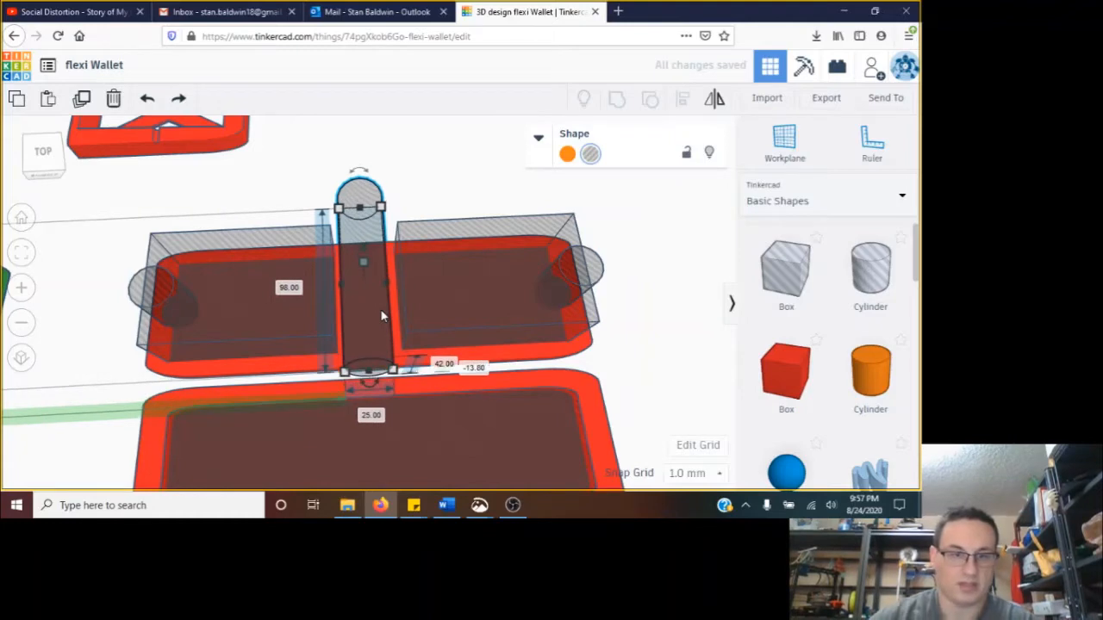
- Recolour the upper red plate to the preset green
{"action": "left_click", "coordinate": [277, 367]}
{"action": "left_click", "coordinate": [566, 155]}
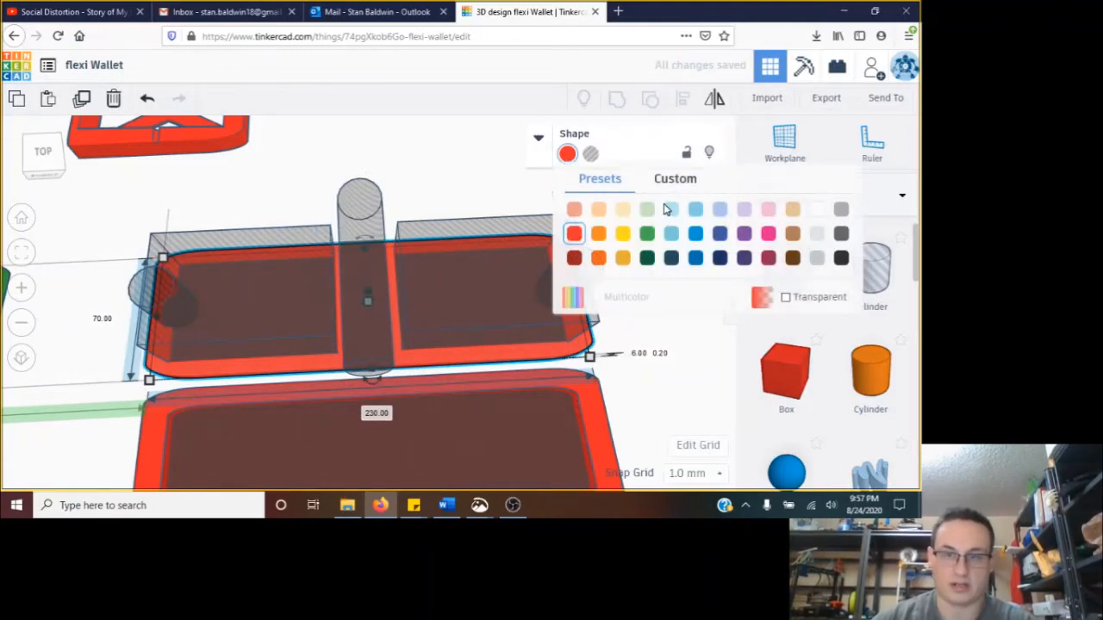
{"action": "left_click", "coordinate": [647, 233]}
- Select the middle cylinder hole and examine up close how it crosses the green plate between the two box holes
{"action": "left_click", "coordinate": [17, 255]}
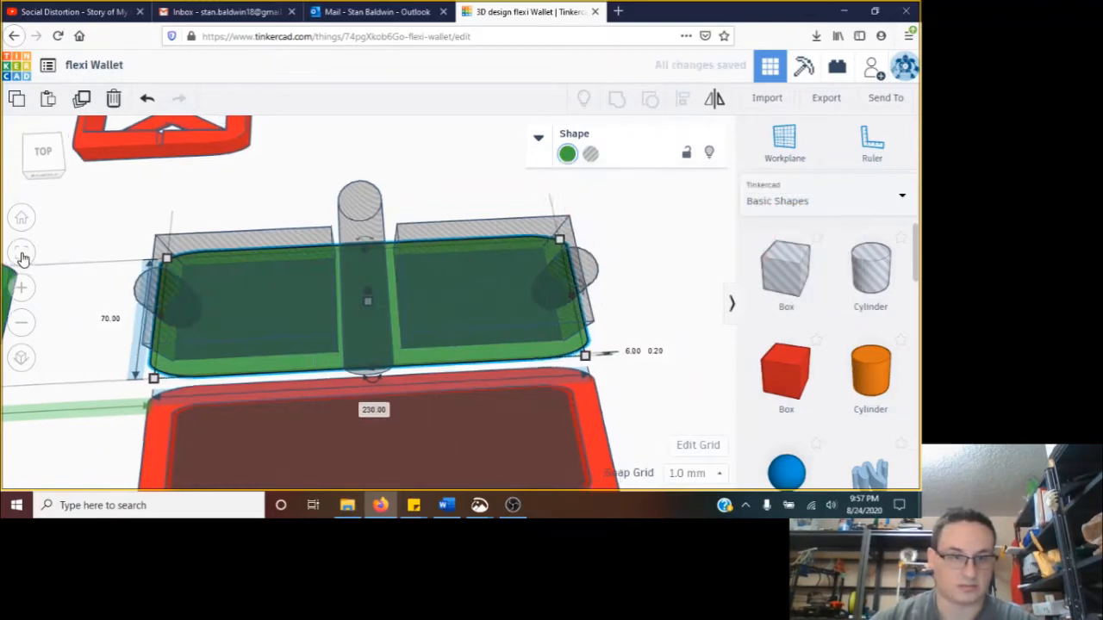
{"action": "left_click", "coordinate": [369, 224]}
{"action": "left_click", "coordinate": [26, 251]}
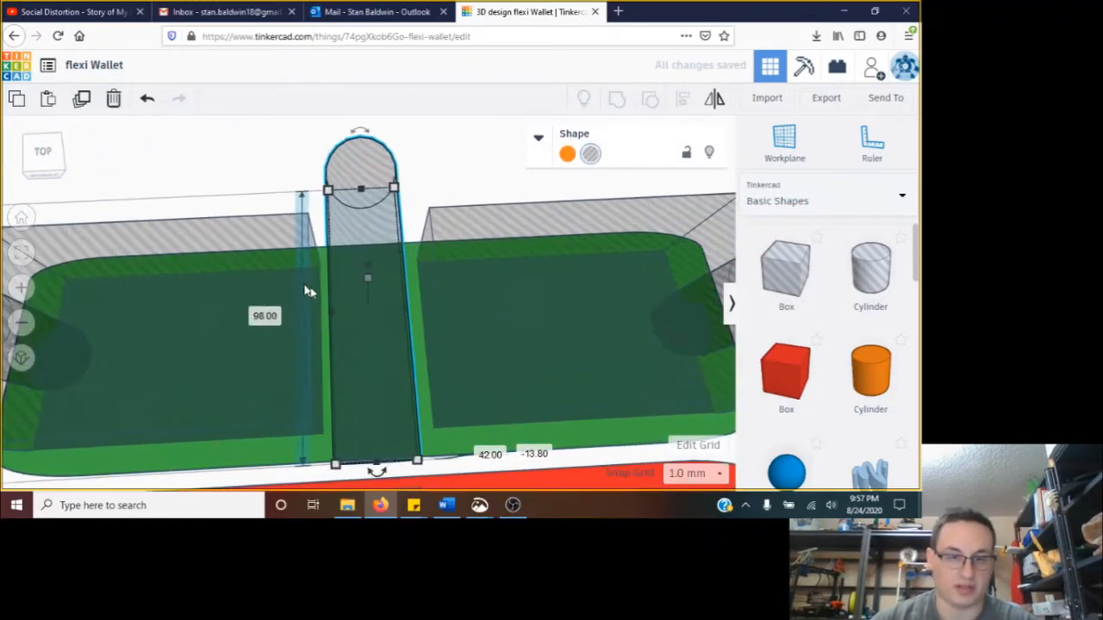
{"action": "mouse_move", "coordinate": [419, 365]}
{"action": "right_mouse_down"}
{"action": "mouse_move", "coordinate": [403, 172]}
{"action": "mouse_move", "coordinate": [387, 419]}
{"action": "mouse_move", "coordinate": [421, 365]}
{"action": "mouse_move", "coordinate": [417, 384]}
{"action": "right_mouse_up"}
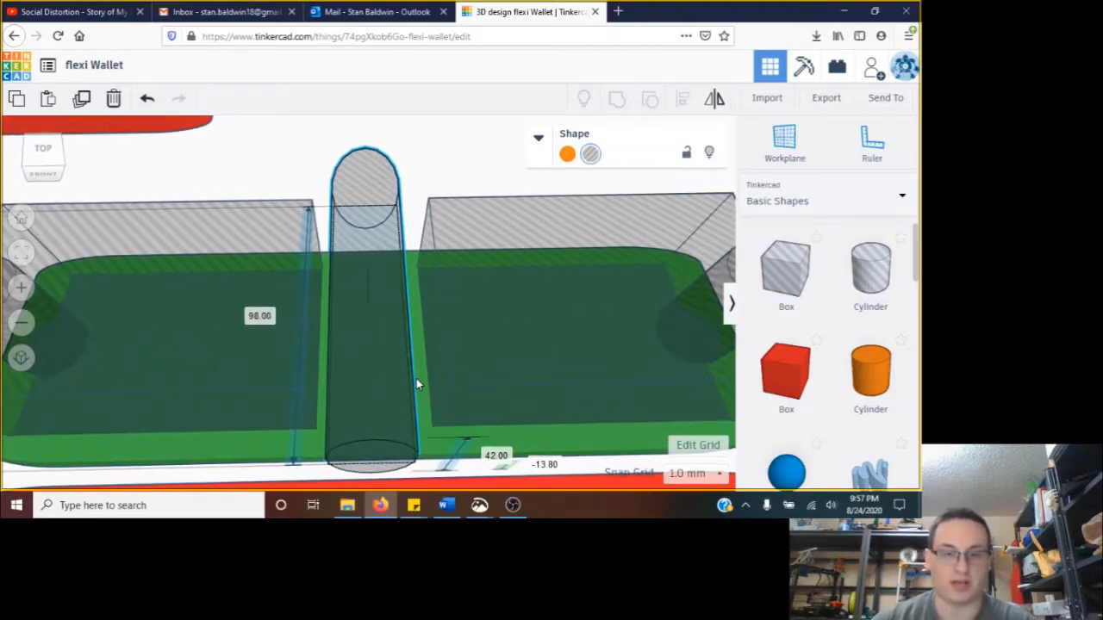
{"action": "left_click", "coordinate": [417, 384]}
{"action": "mouse_move", "coordinate": [412, 393]}
{"action": "right_mouse_down"}
{"action": "mouse_move", "coordinate": [401, 360]}
{"action": "mouse_move", "coordinate": [414, 387]}
{"action": "right_mouse_up"}
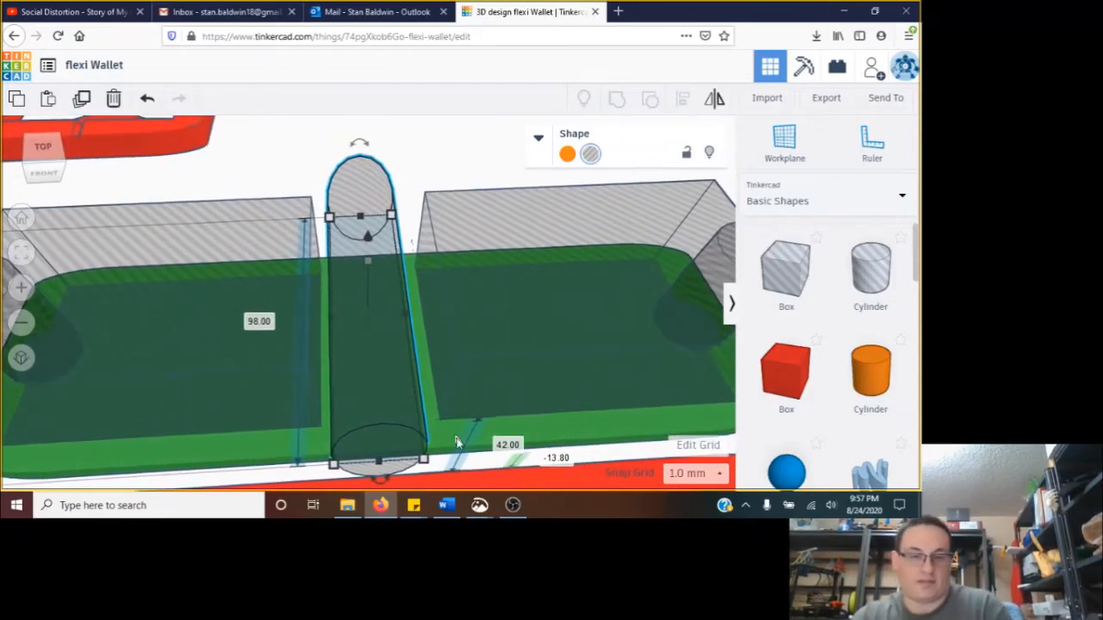
{"action": "left_click", "coordinate": [512, 505]}
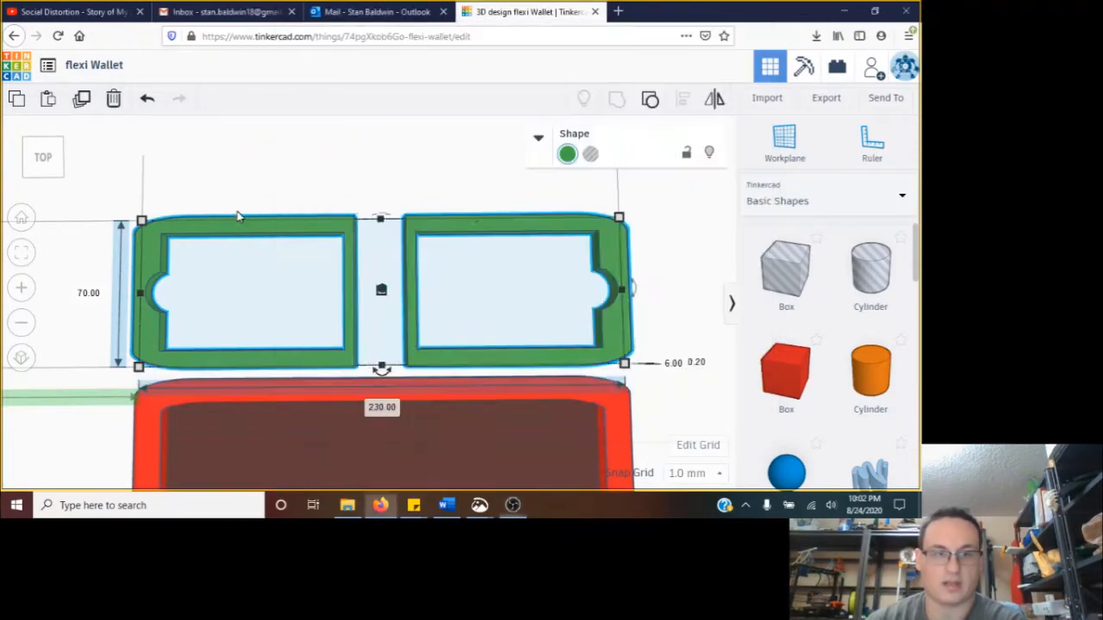
- Undo the last two groupings of the green plate to separate it from its box and cylinder holes
{"action": "left_click", "coordinate": [257, 202]}
{"action": "left_click", "coordinate": [148, 102]}
{"action": "left_click", "coordinate": [149, 104]}
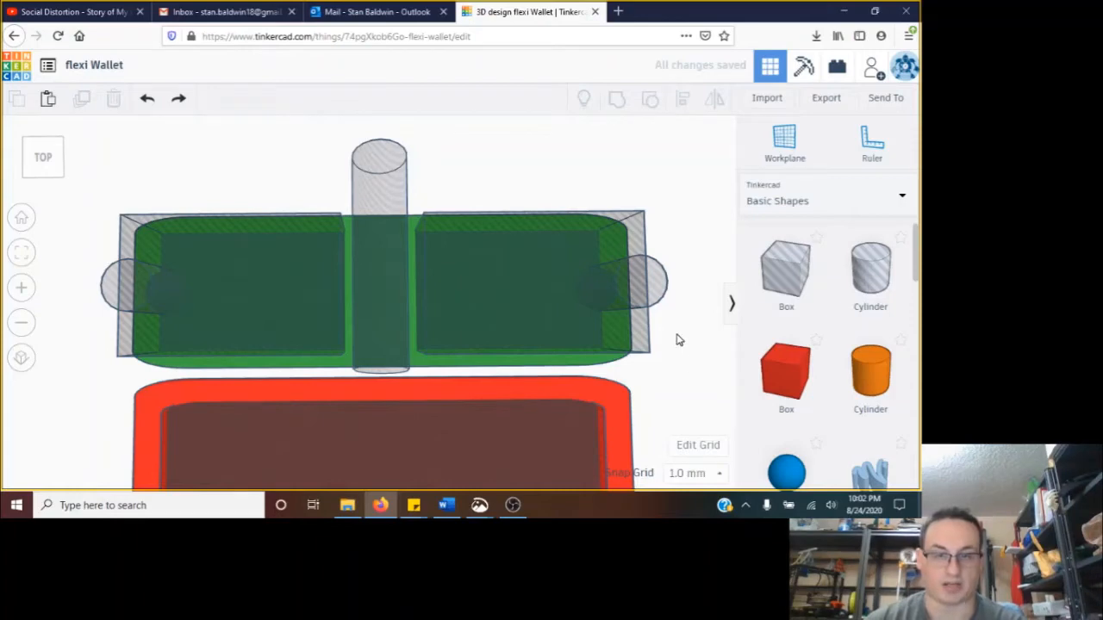
- Group the green plate with its two box holes and the middle cylinder hole to cut the pockets and the fold
{"action": "left_click_drag", "start_coordinate": [684, 232], "coordinate": [604, 242]}
{"action": "left_click_drag", "start_coordinate": [312, 214], "coordinate": [109, 190]}
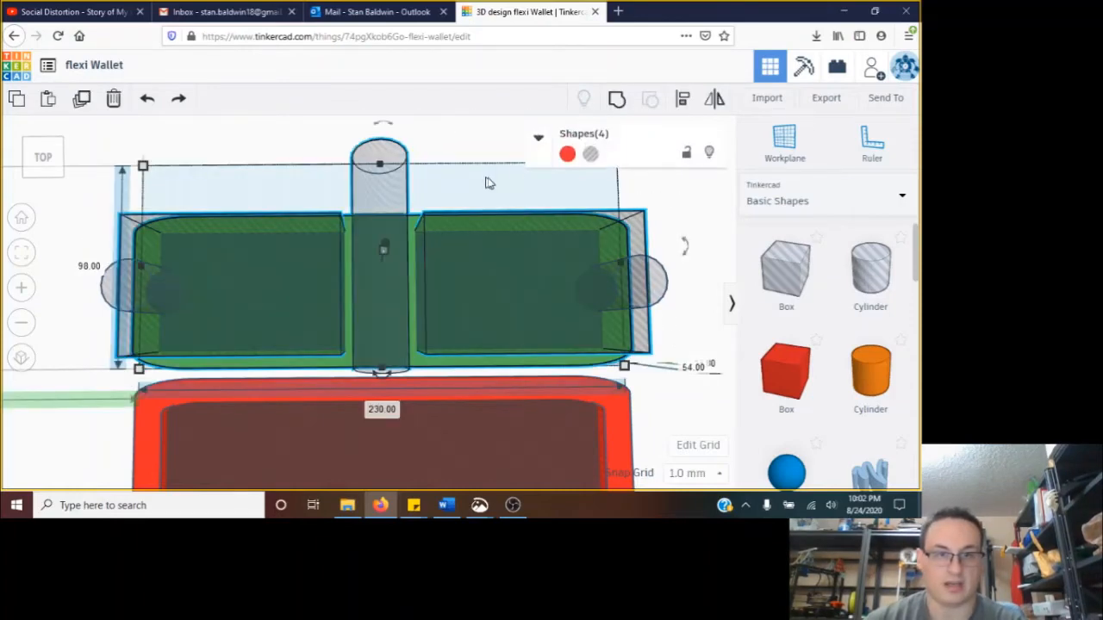
{"action": "left_click", "coordinate": [617, 97]}
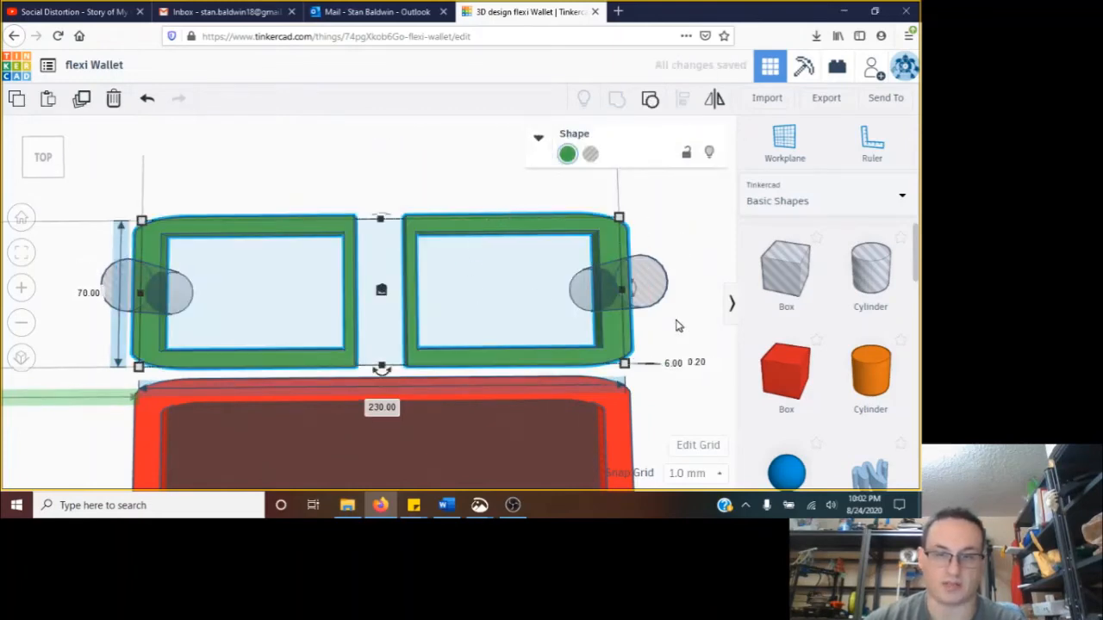
- Group the cut green plate with the two end cylinder holes to cut the end notches
{"action": "left_click_drag", "start_coordinate": [677, 327], "coordinate": [254, 285]}
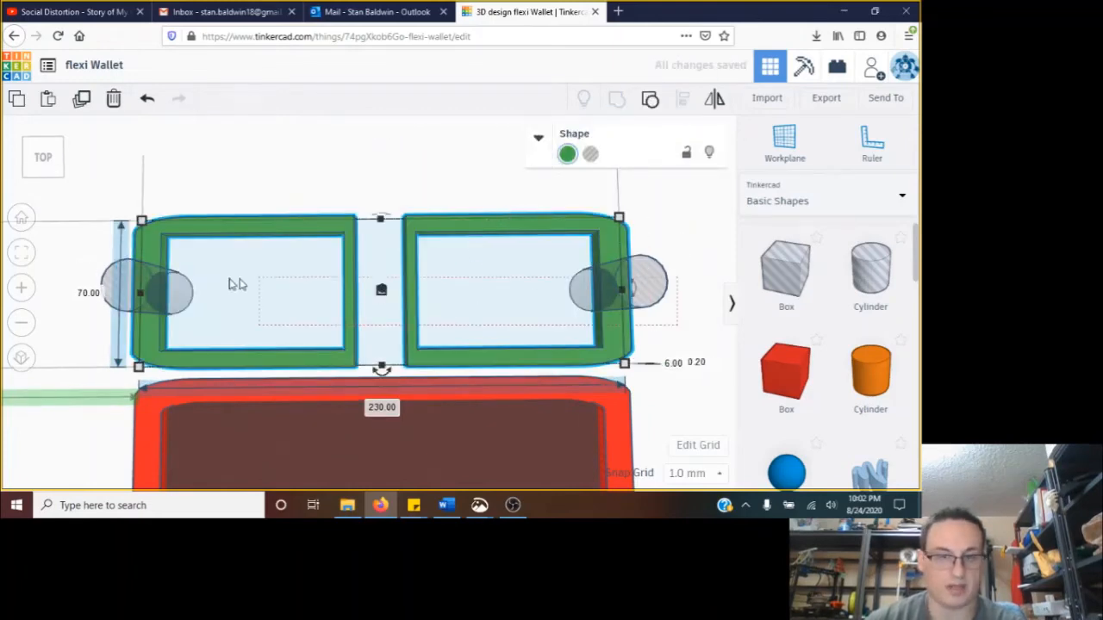
{"action": "left_click_drag", "start_coordinate": [123, 272], "coordinate": [136, 259]}
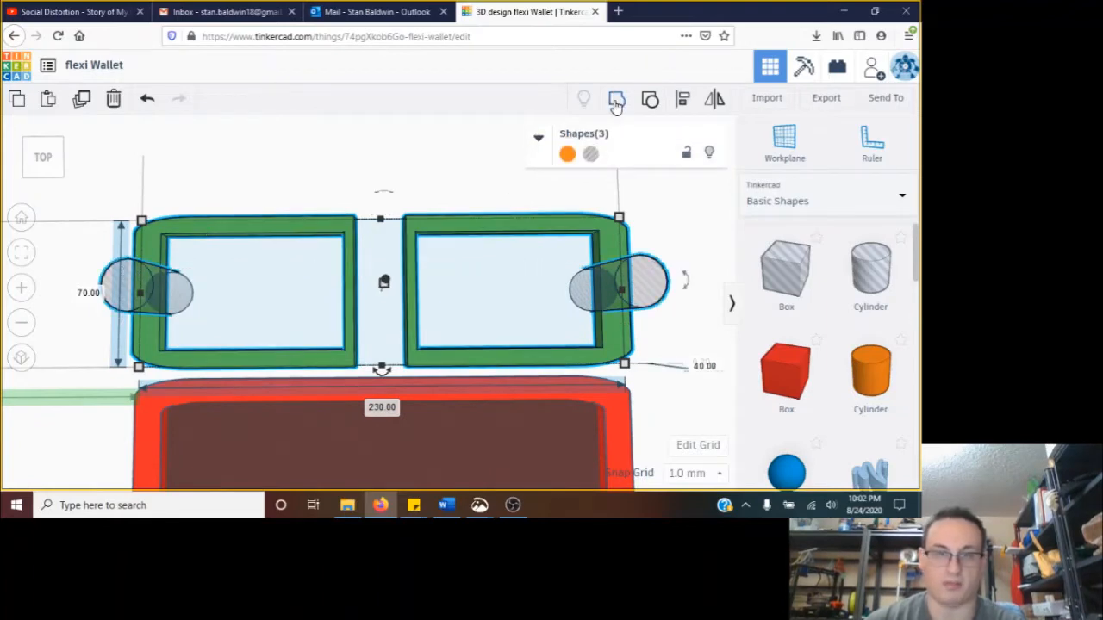
{"action": "left_click", "coordinate": [617, 97]}
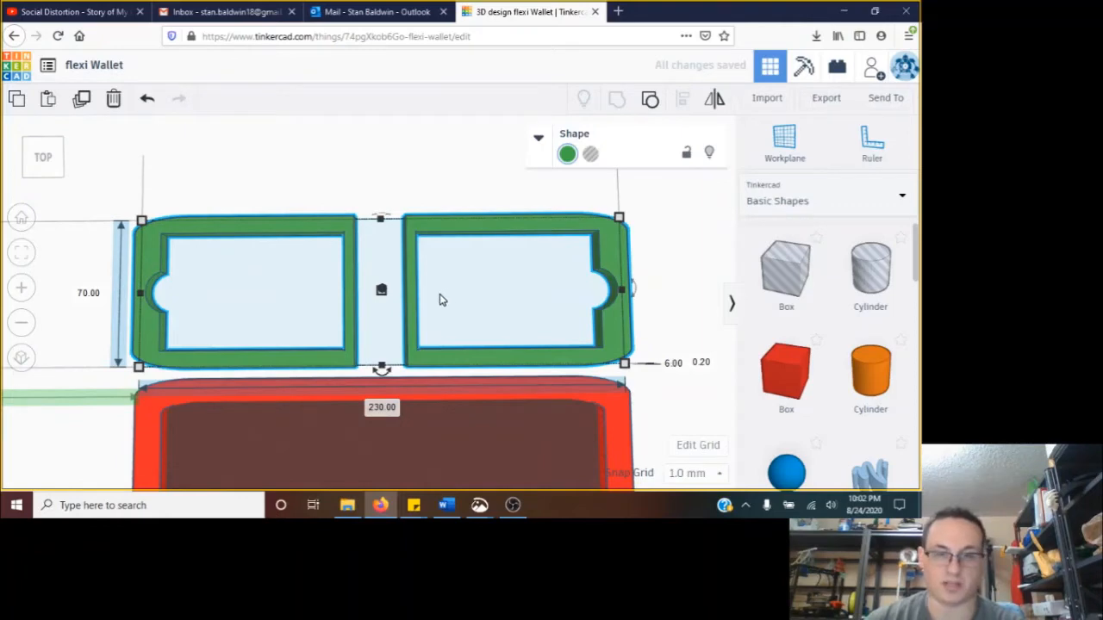
- Group the lower red plate with its inner box hole to cut out the plate's interior
{"action": "scroll", "coordinate": [546, 325], "scroll_direction": "down", "scroll_amount": 3}
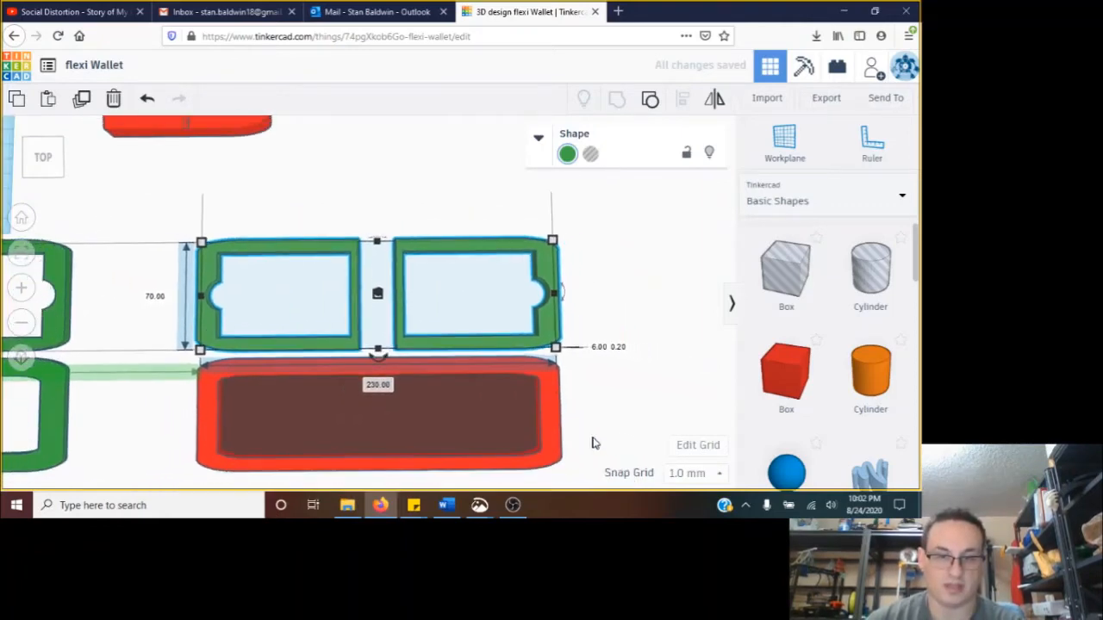
{"action": "left_click", "coordinate": [505, 419]}
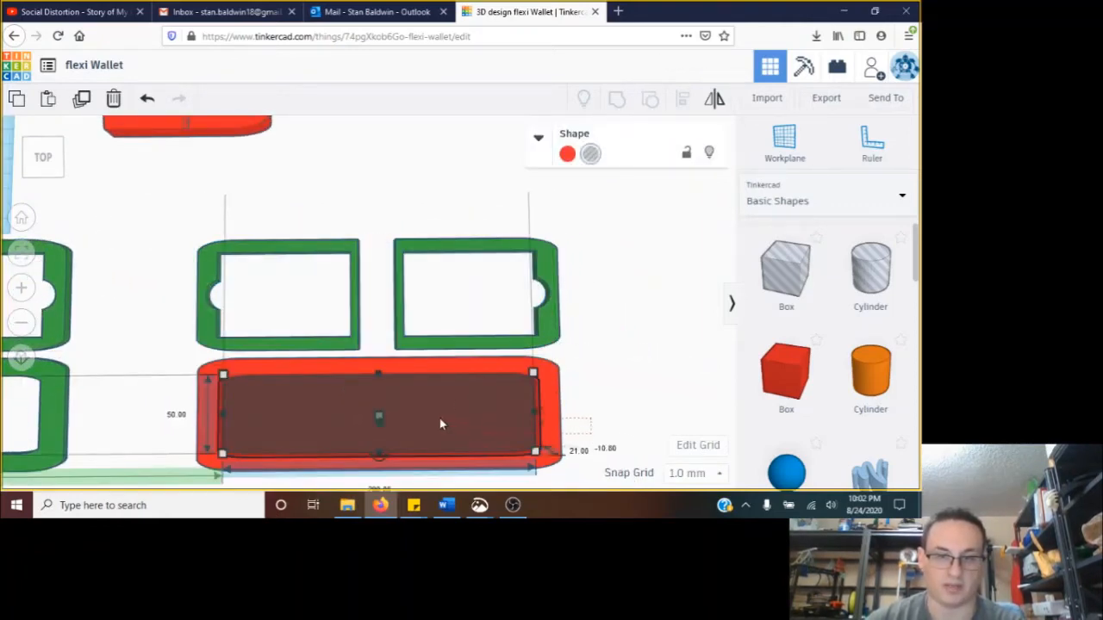
{"action": "left_click", "coordinate": [440, 463], "text": "shift"}
{"action": "left_click", "coordinate": [617, 98]}
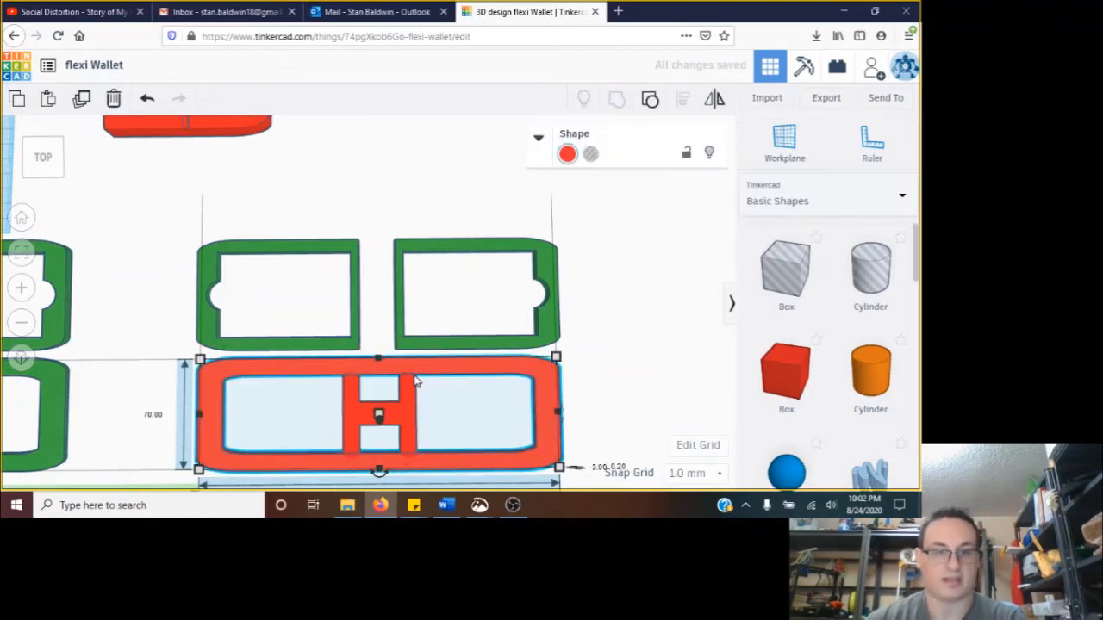
{"action": "scroll", "coordinate": [400, 359], "scroll_direction": "down", "scroll_amount": 3}
{"action": "scroll", "coordinate": [401, 363], "scroll_direction": "up", "scroll_amount": 3}
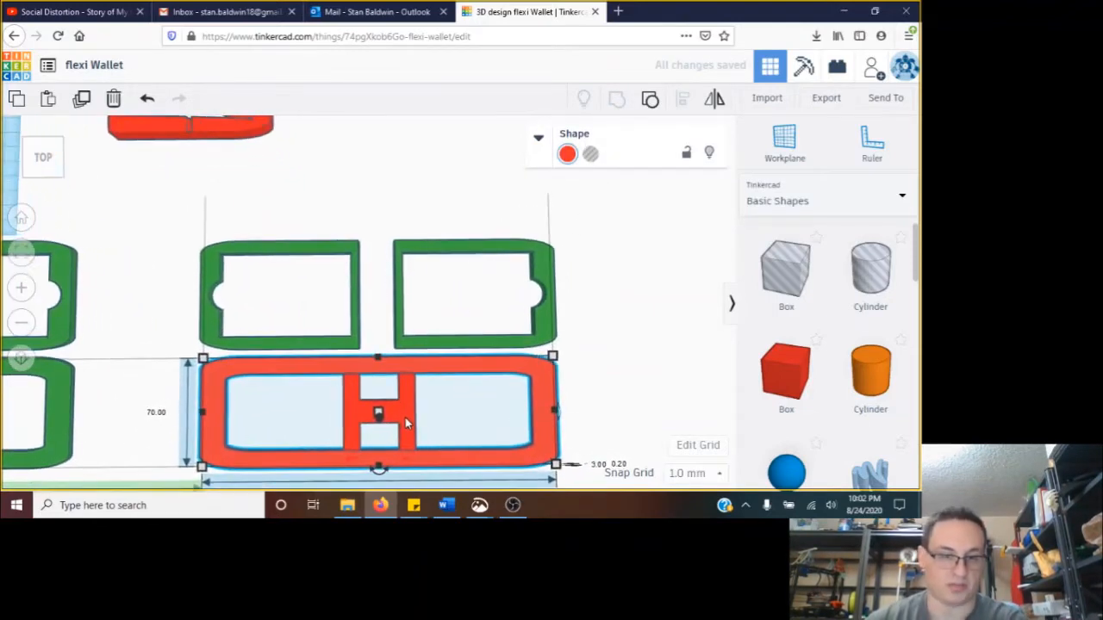
- Switch to OBS Studio, enlarge the webcam source to fill most of the canvas and shrink the display capture into the canvas's upper-left corner
{"action": "left_click", "coordinate": [510, 506]}
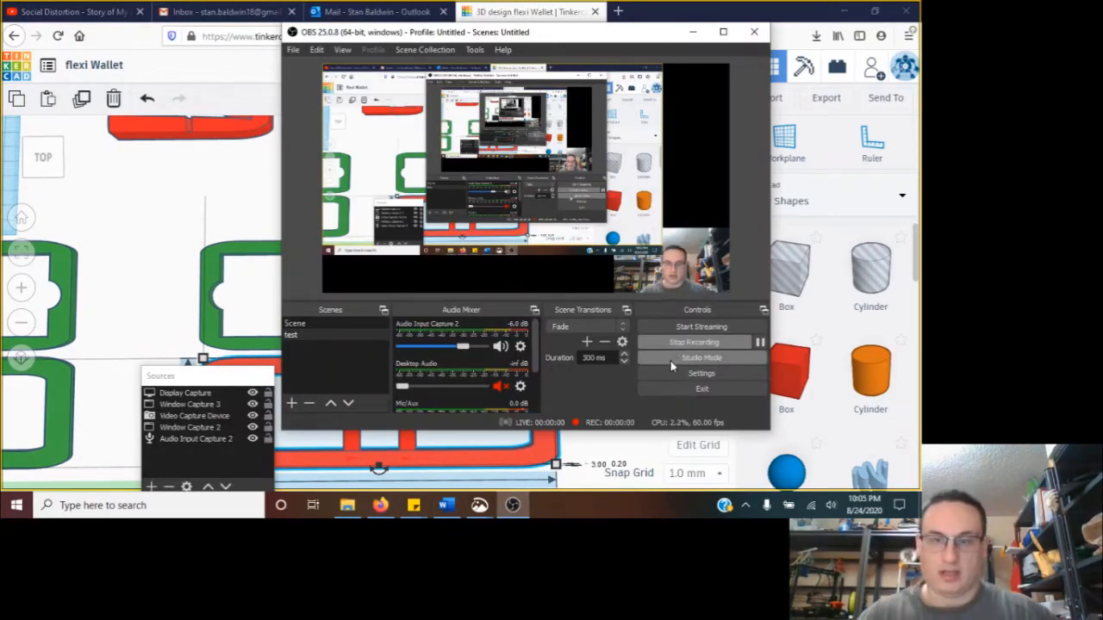
{"action": "left_click", "coordinate": [617, 247]}
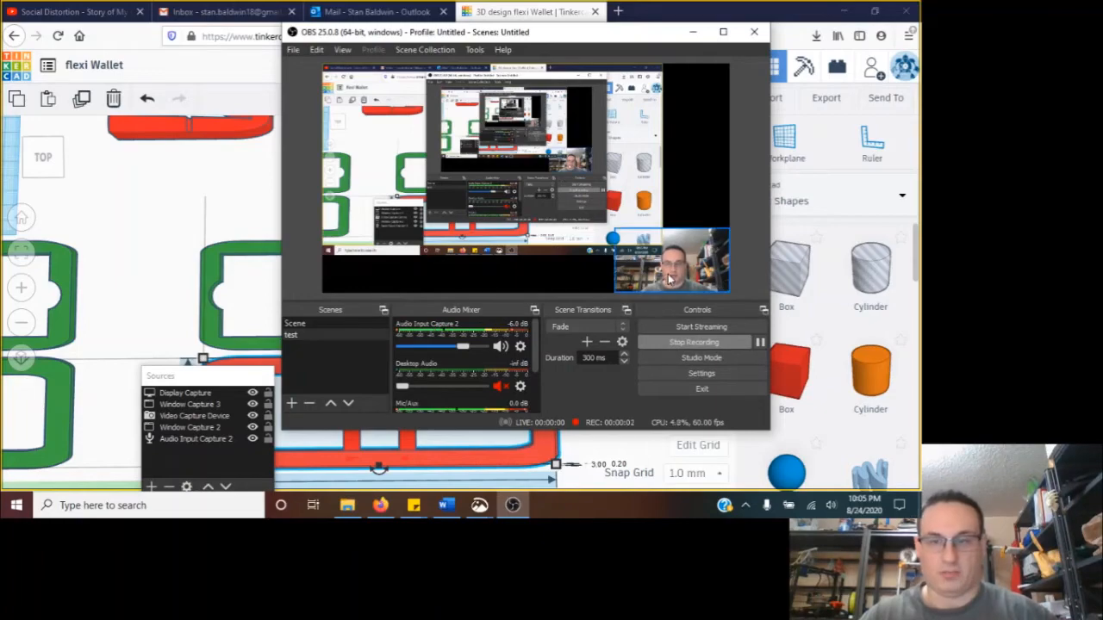
{"action": "left_click_drag", "start_coordinate": [615, 231], "coordinate": [371, 91]}
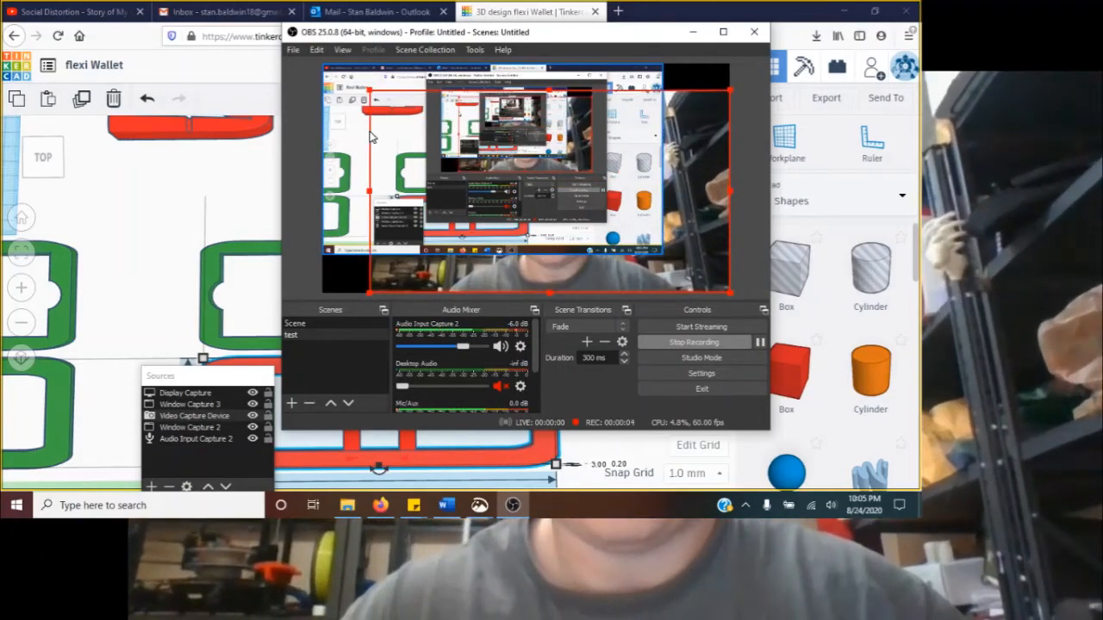
{"action": "left_click", "coordinate": [383, 113]}
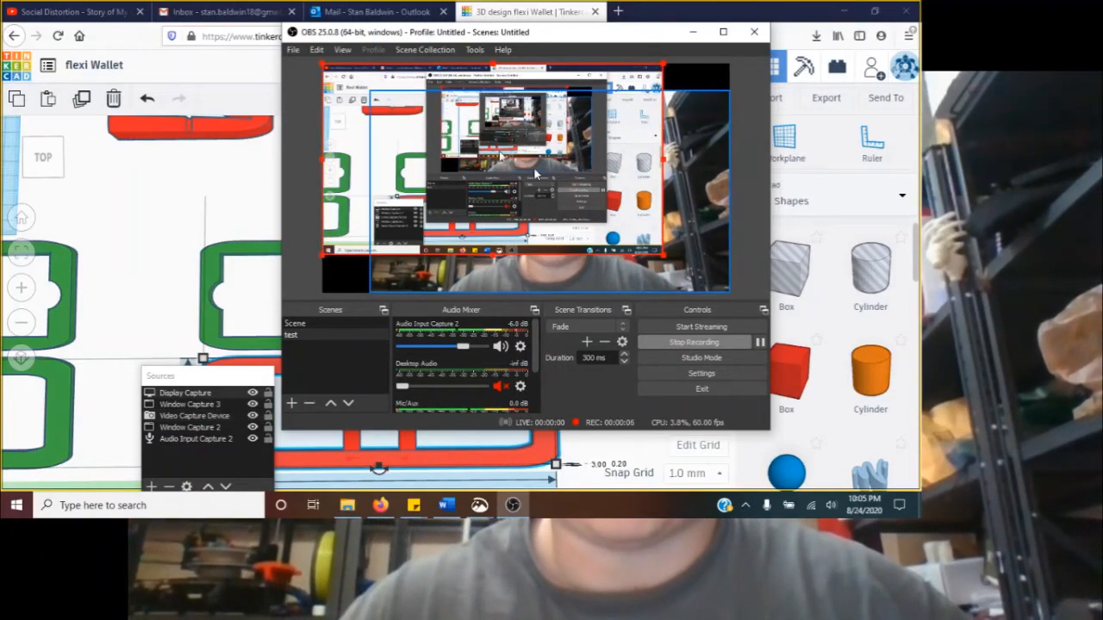
{"action": "left_click_drag", "start_coordinate": [664, 260], "coordinate": [437, 129]}
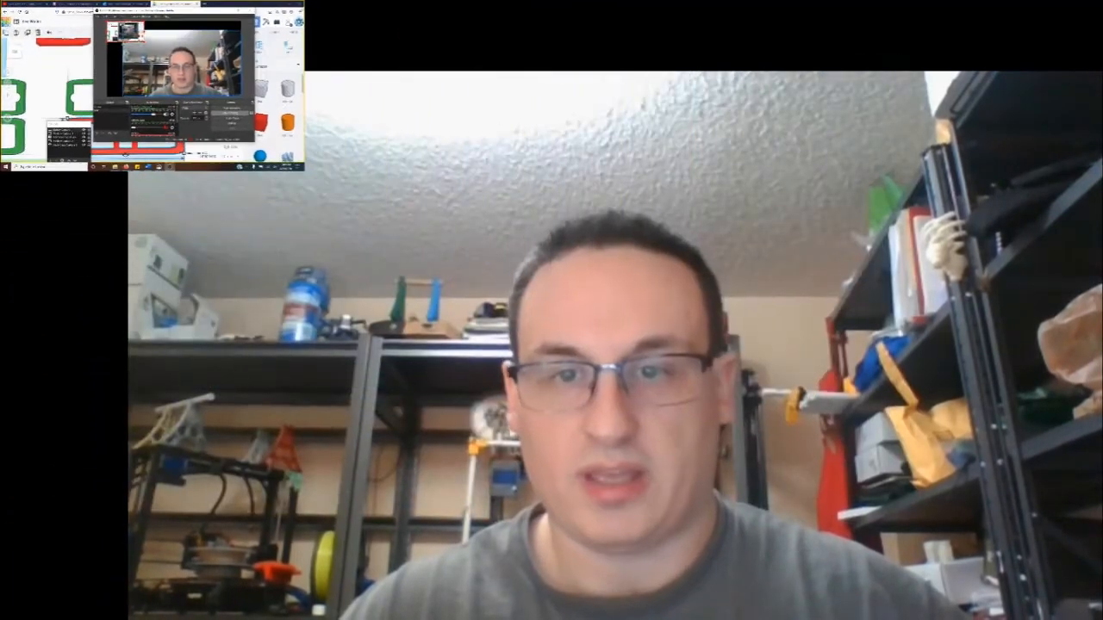